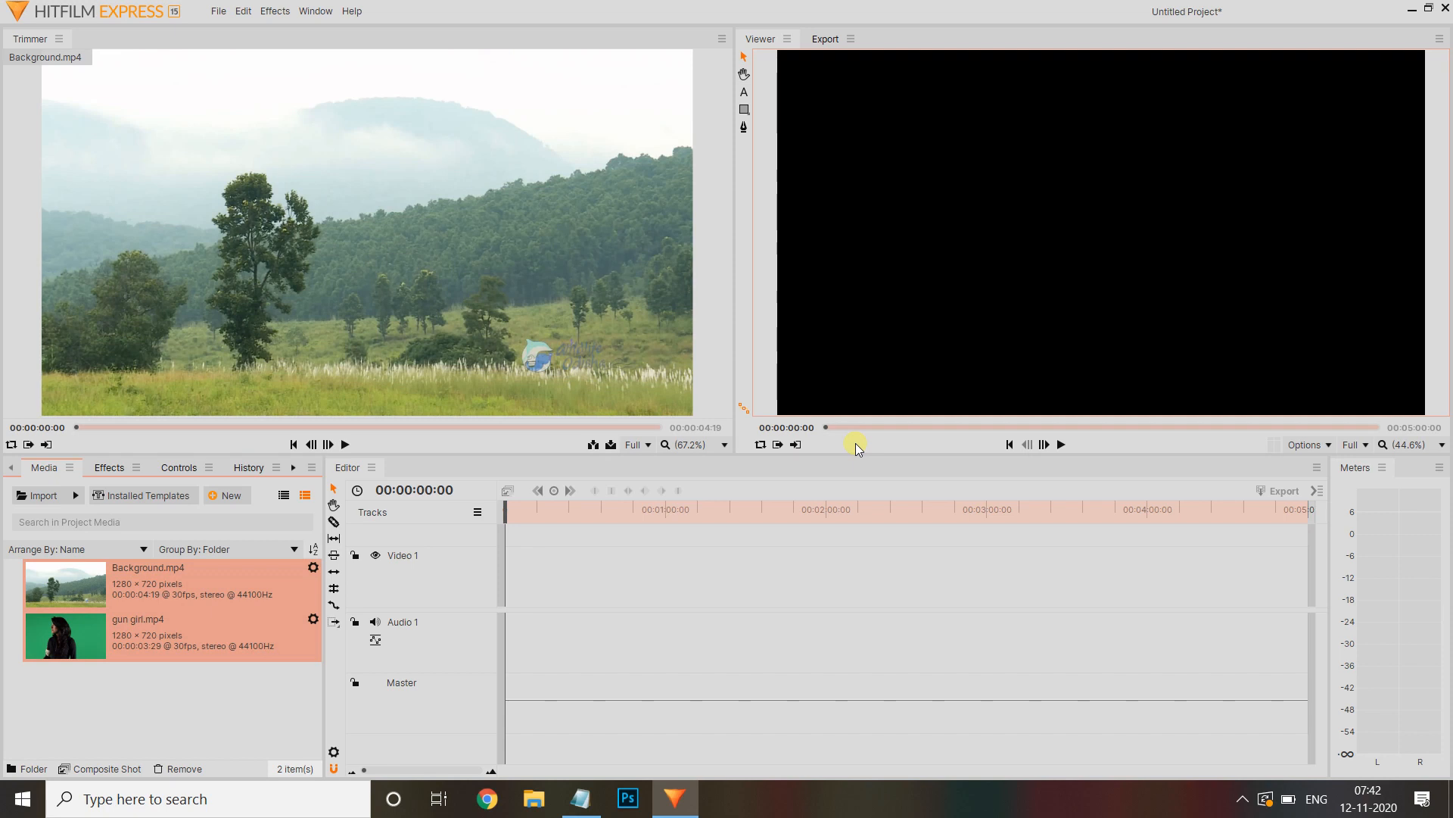
# Place Background.mp4 at the start of the Video 1 track.
pyautogui.click(130, 704)
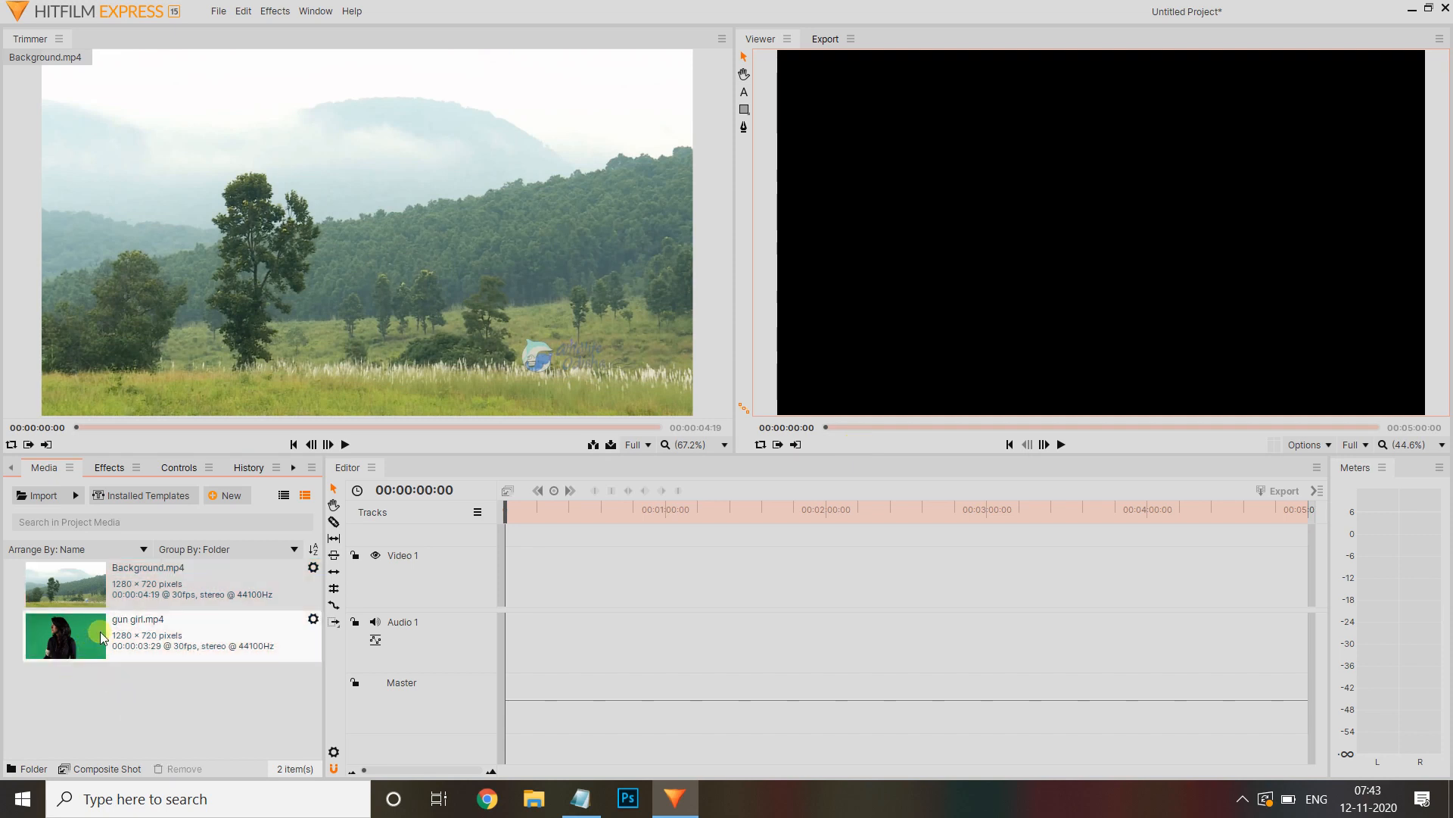
pyautogui.click(82, 599)
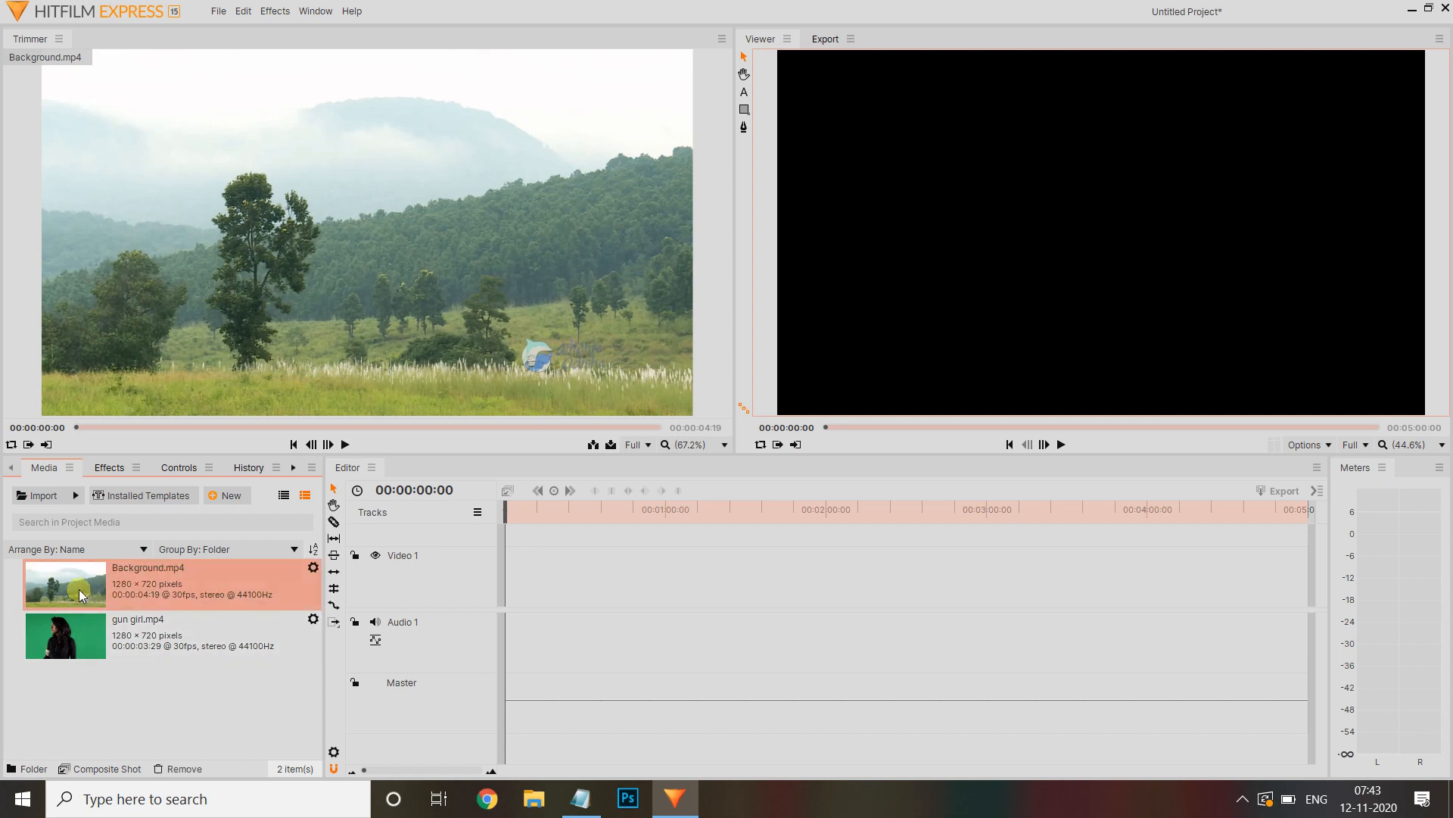
pyautogui.click(110, 715)
pyautogui.click(63, 649)
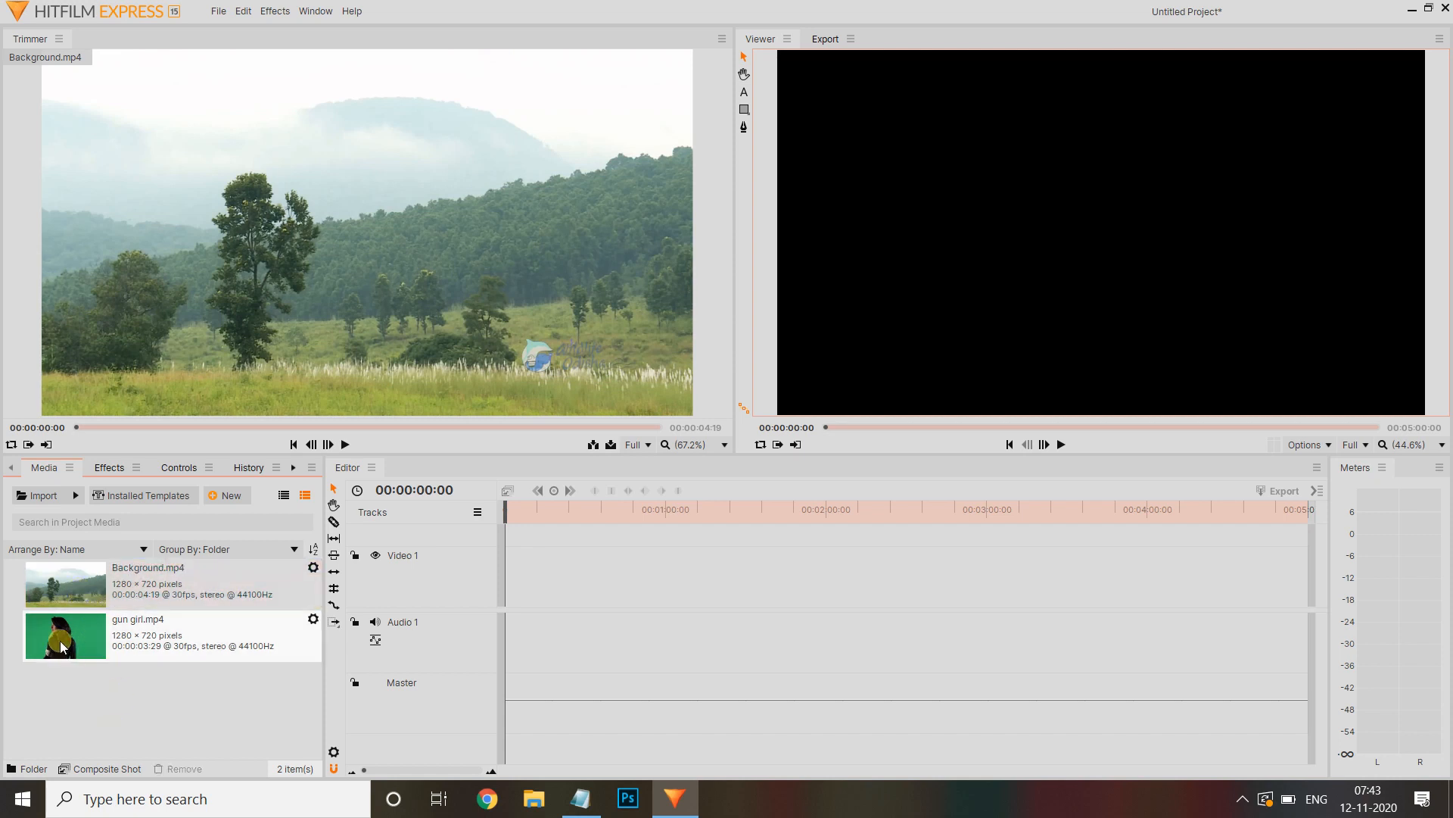
pyautogui.click(69, 603)
pyautogui.moveTo(72, 597); pyautogui.dragTo(505, 602)
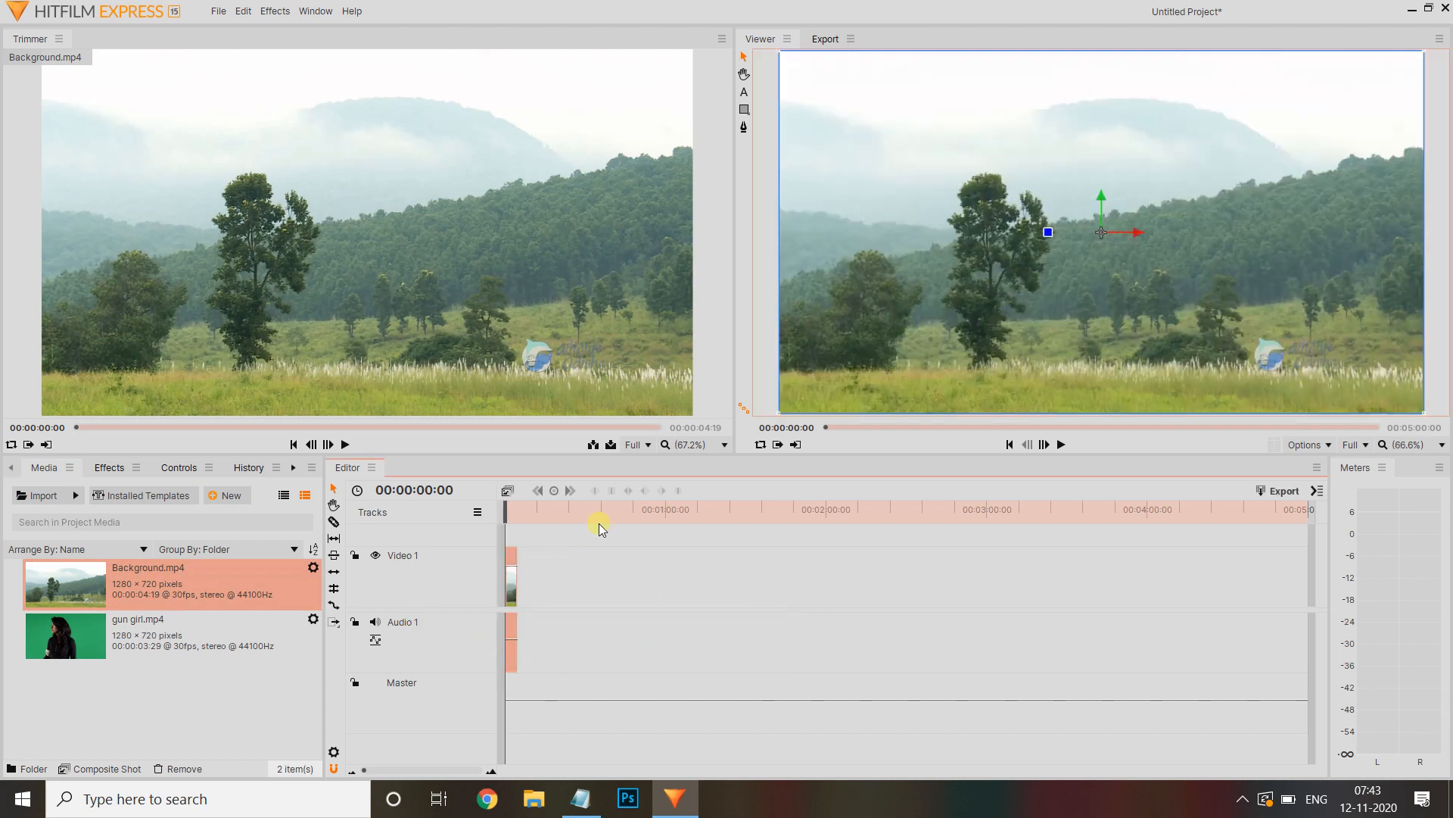
# Place gun girl.mp4 at the start of the timeline on a new video track above Background.mp4.
pyautogui.moveTo(364, 770); pyautogui.dragTo(454, 758)
pyautogui.click(37, 641)
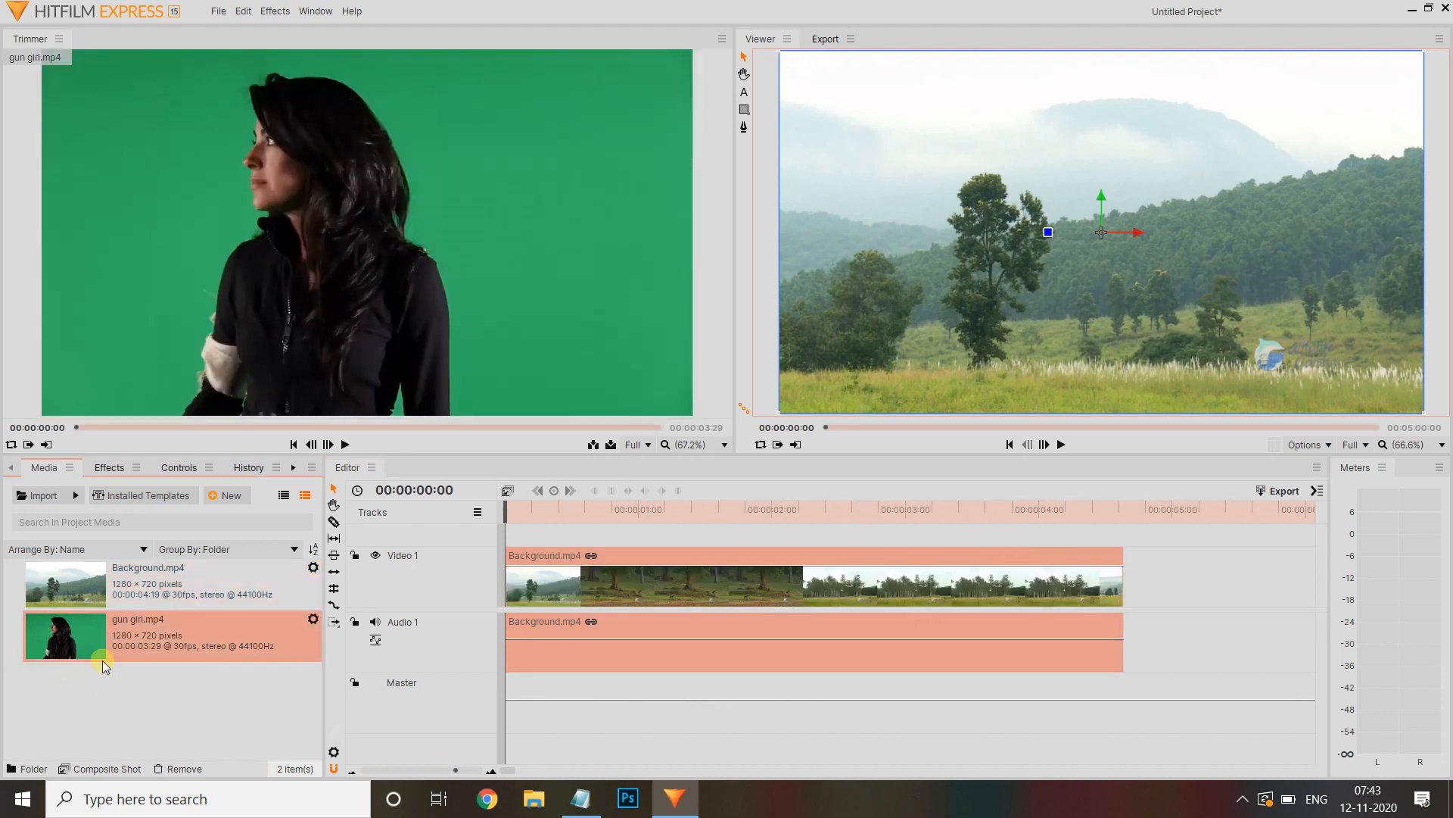
pyautogui.moveTo(59, 642); pyautogui.dragTo(507, 536)
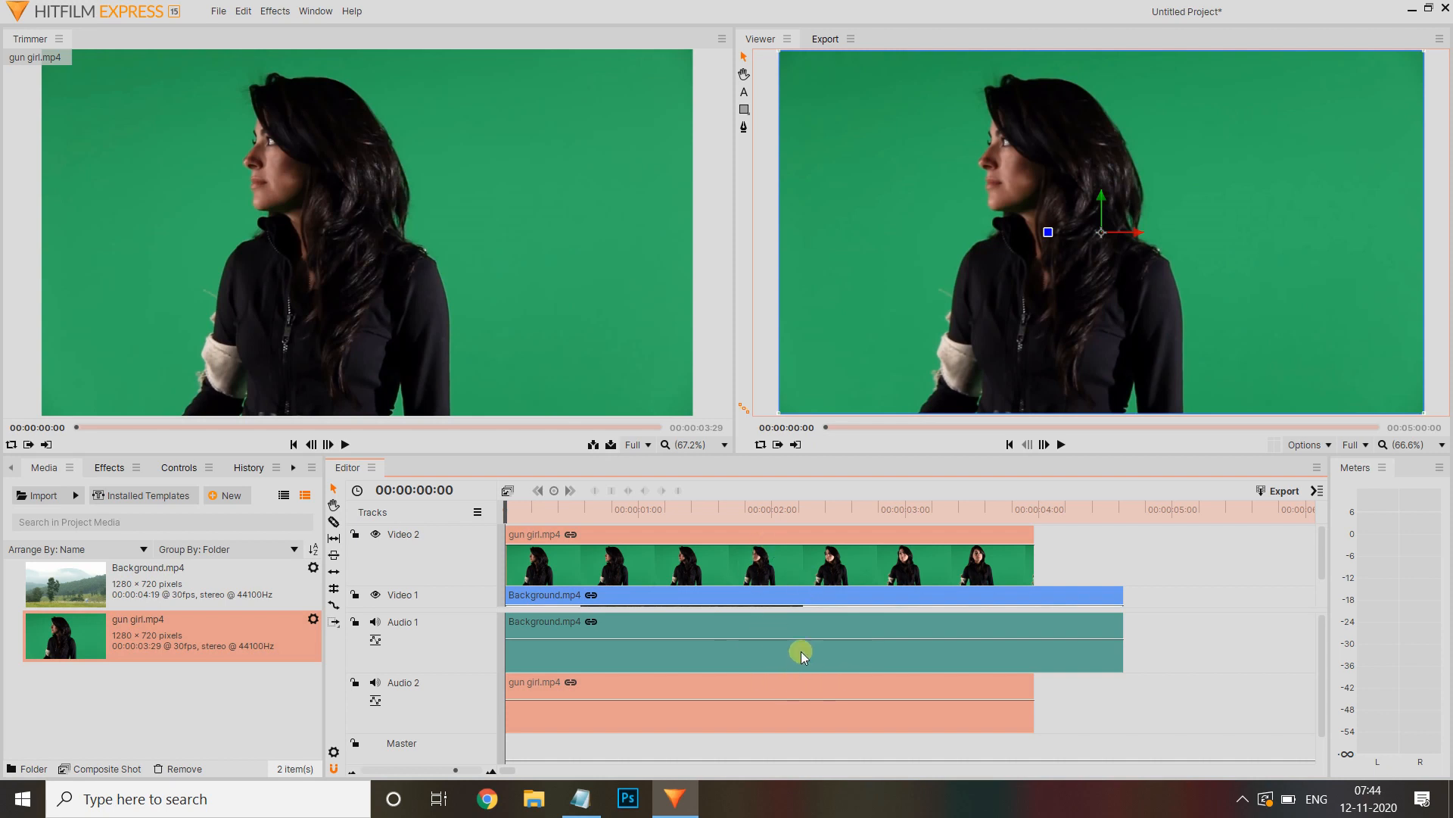
# Unlink the gun girl.mp4 clip's video from its audio and delete the audio part.
pyautogui.rightClick(796, 573)
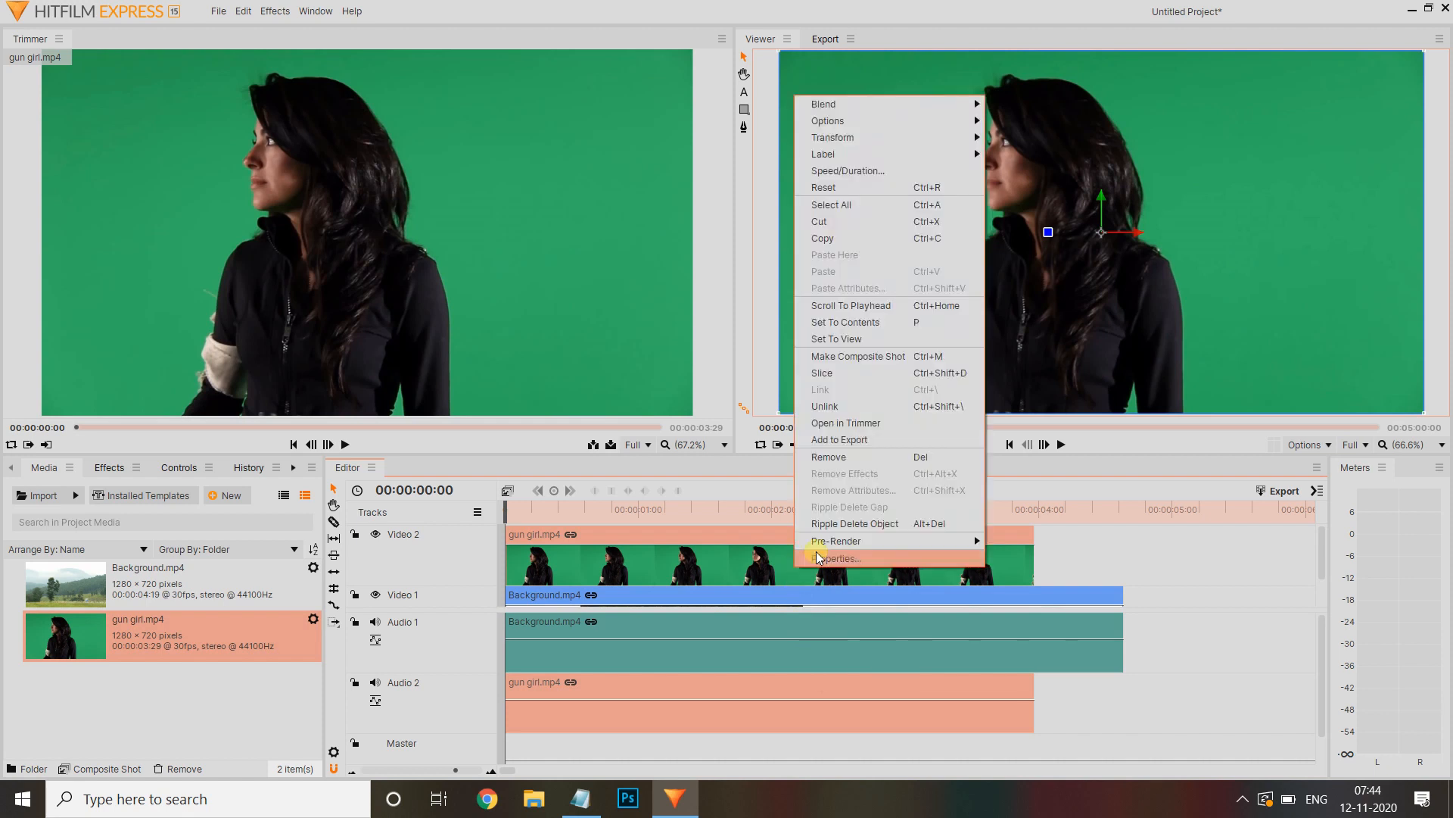
pyautogui.click(826, 408)
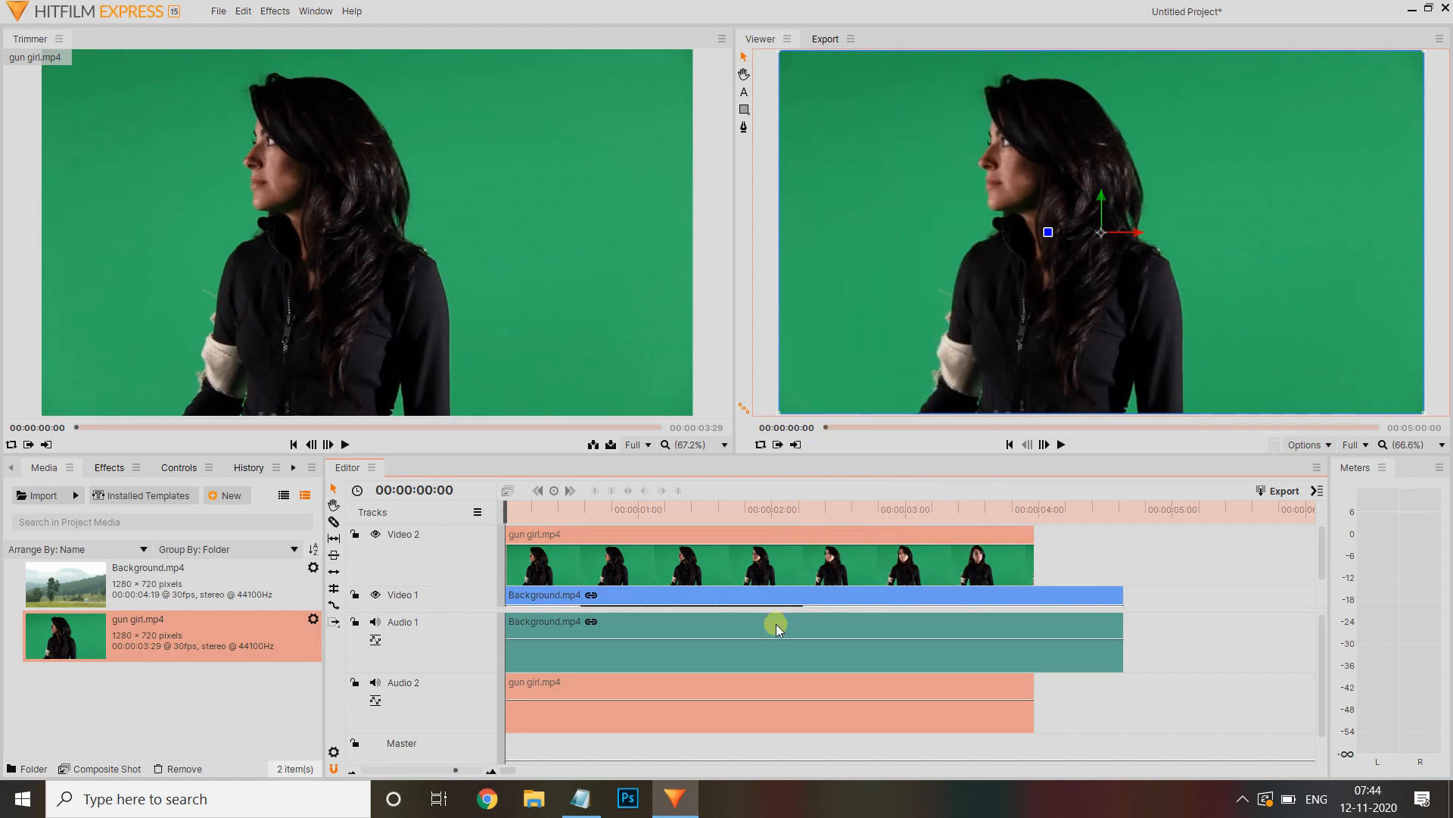
pyautogui.click(611, 689)
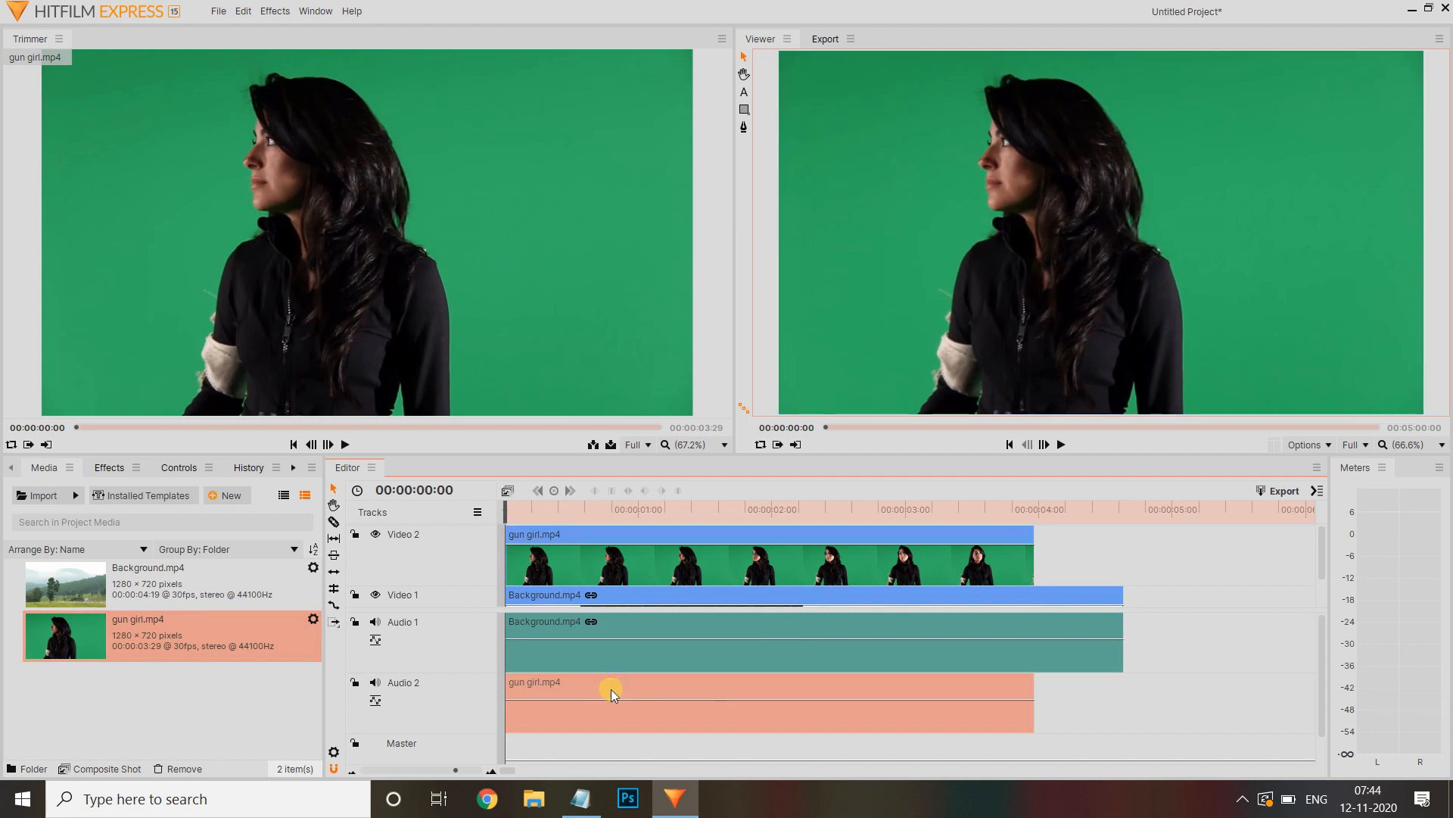
pyautogui.press('Delete')
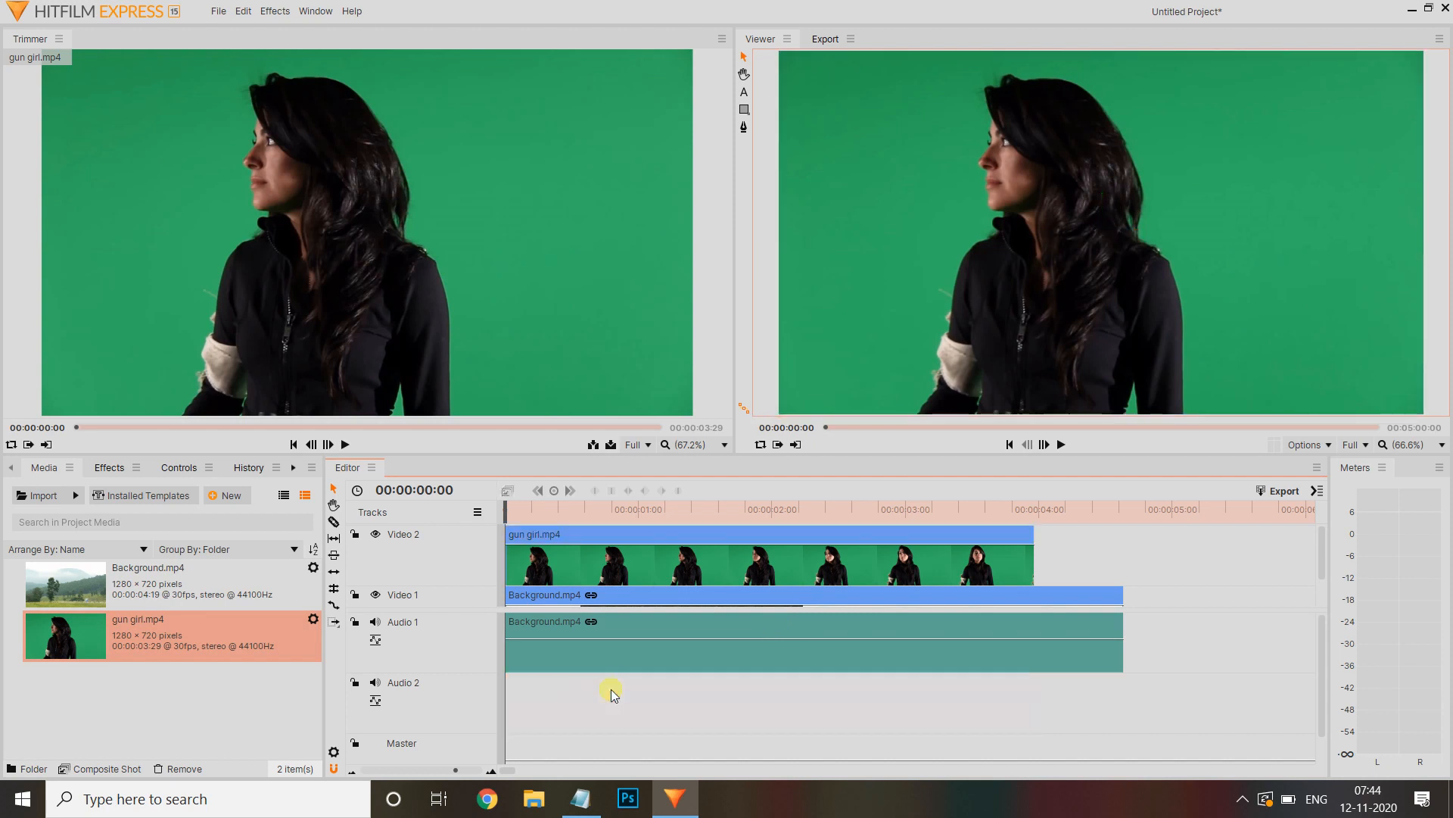
# Unlink the Background.mp4 clip's video from its audio and delete the audio part.
pyautogui.click(720, 595)
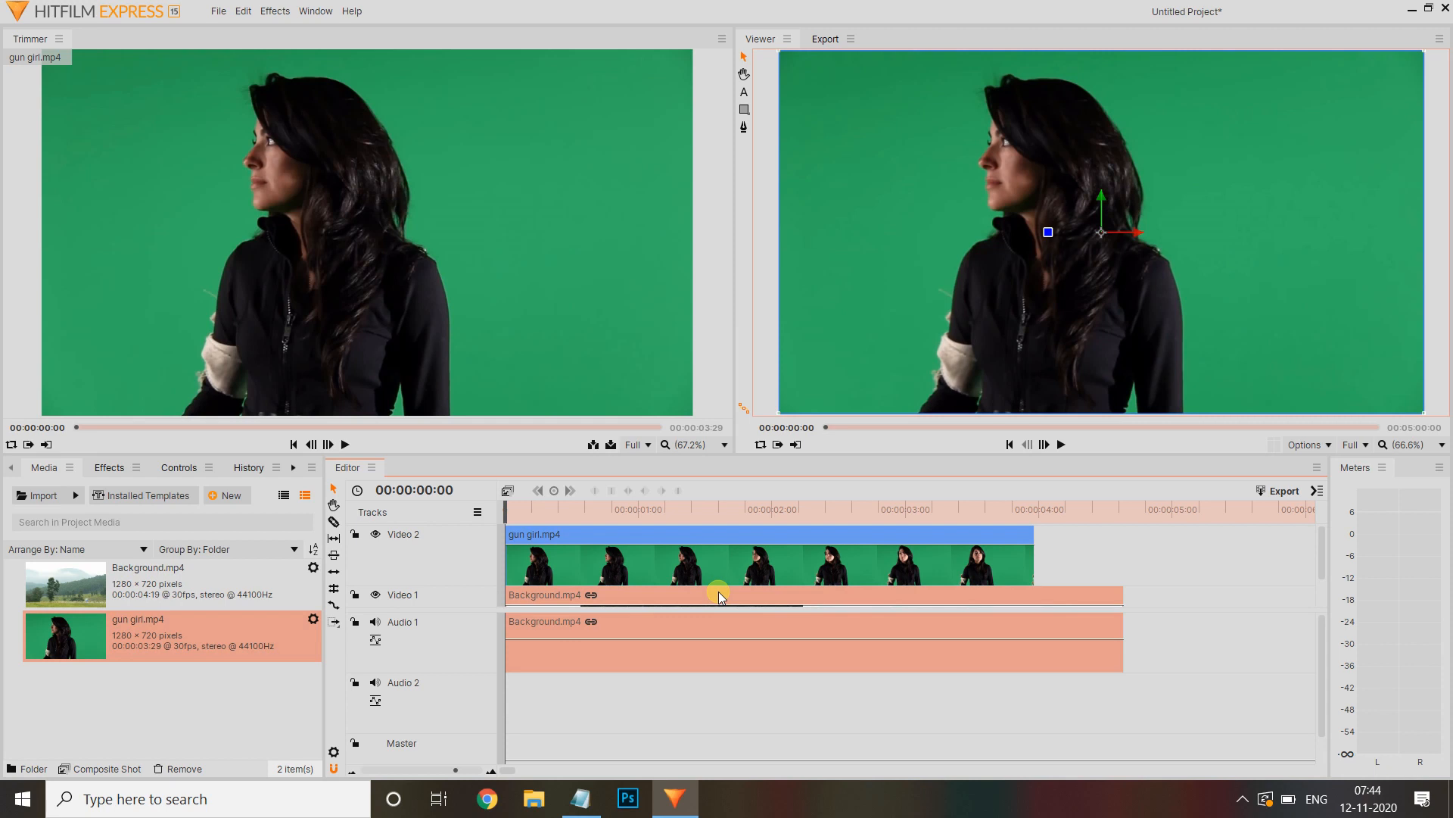
pyautogui.rightClick(719, 591)
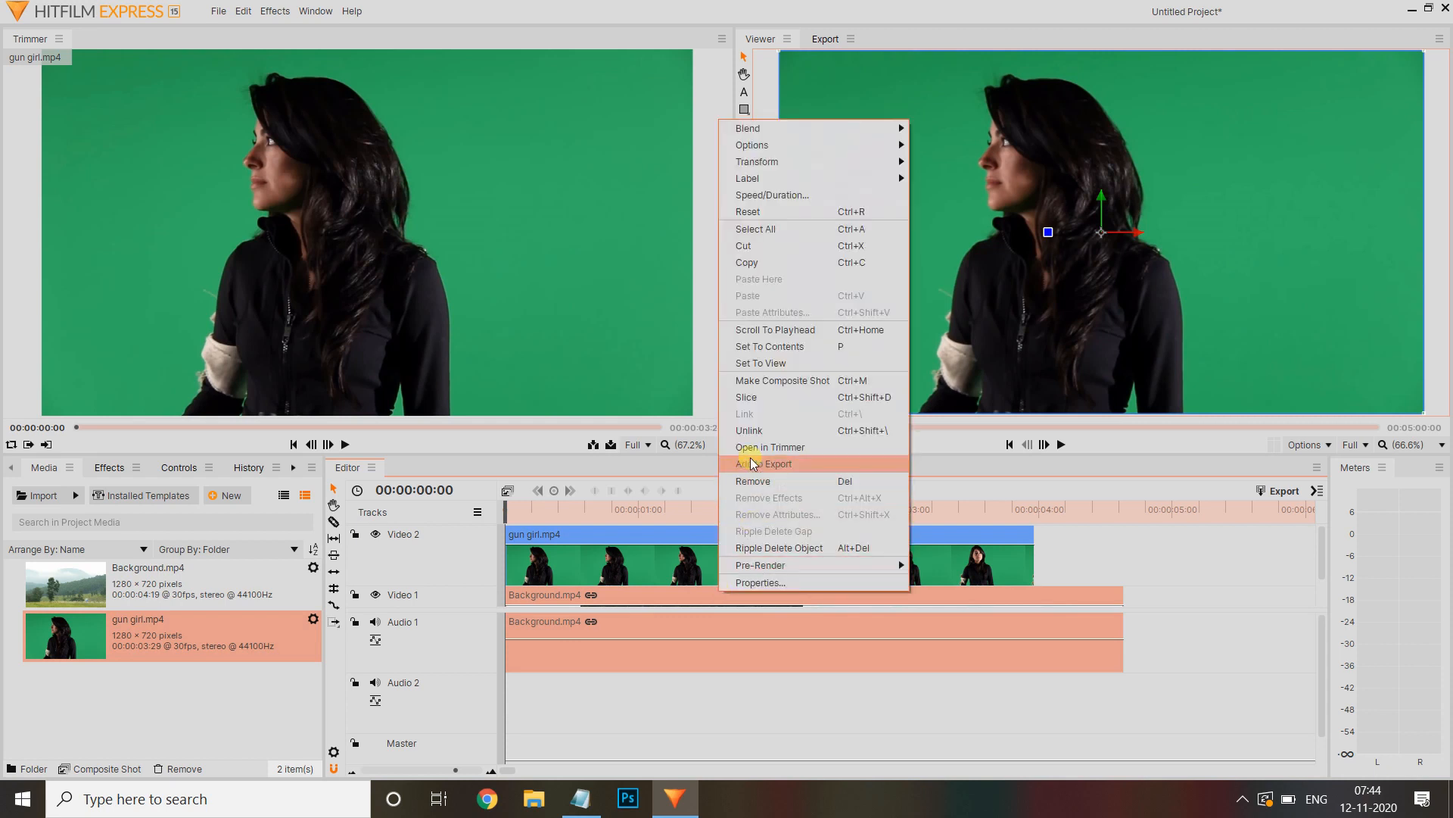
pyautogui.click(749, 430)
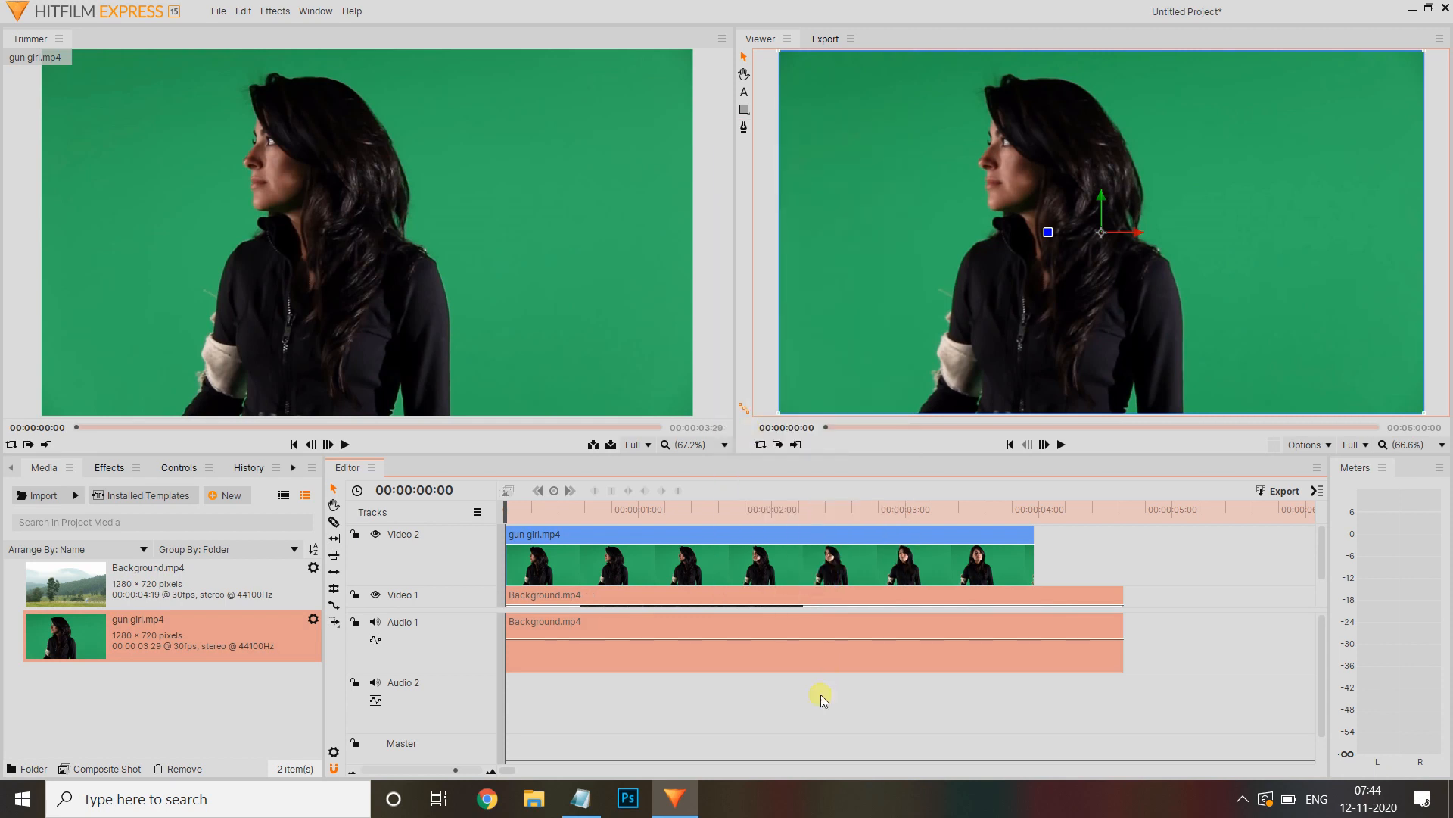
pyautogui.click(820, 694)
pyautogui.click(815, 647)
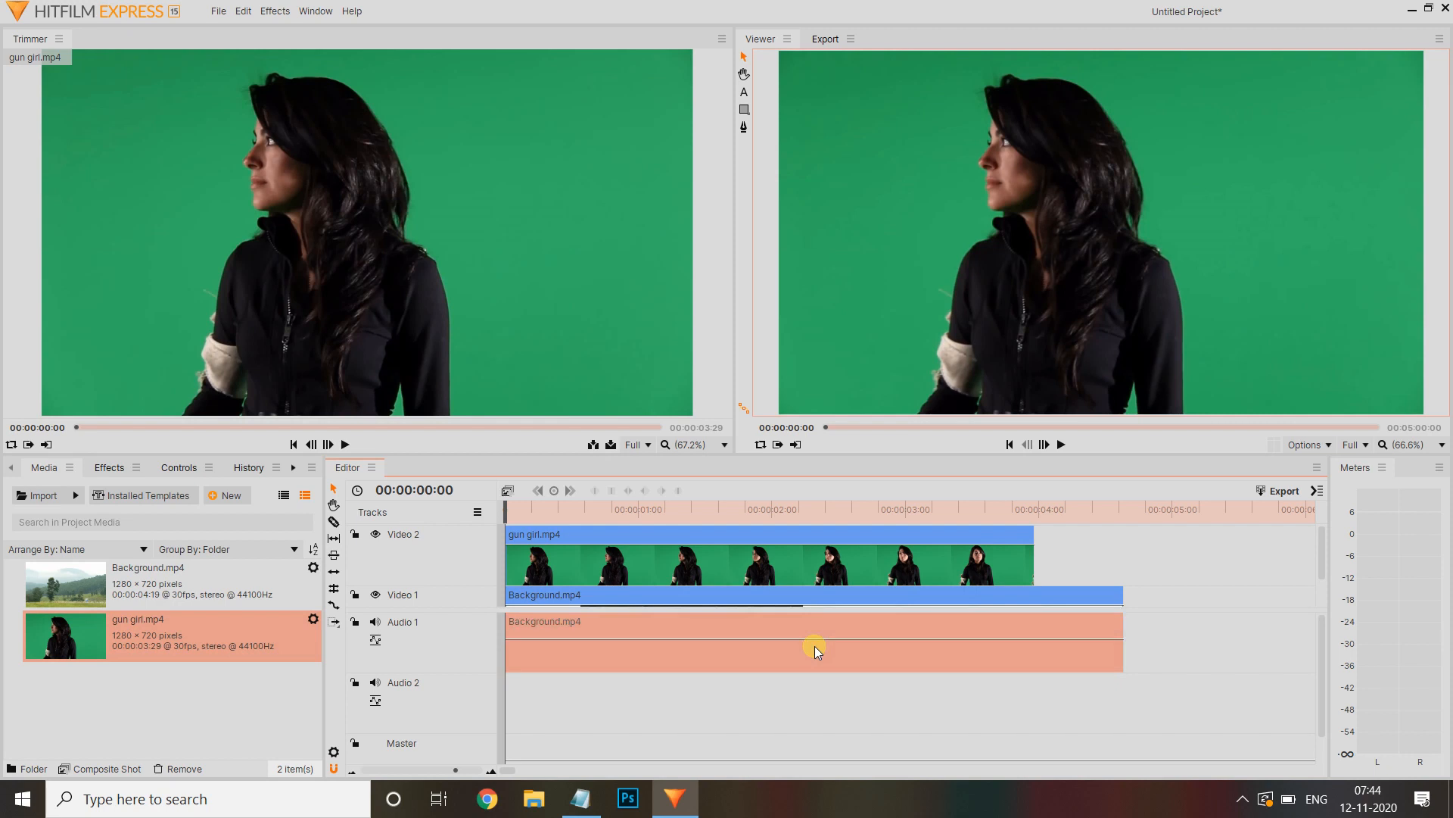
pyautogui.press('Delete')
# Trim the end of the Background.mp4 clip to match the end of the gun girl.mp4 clip.
pyautogui.click(609, 598)
pyautogui.moveTo(615, 614); pyautogui.dragTo(626, 681)
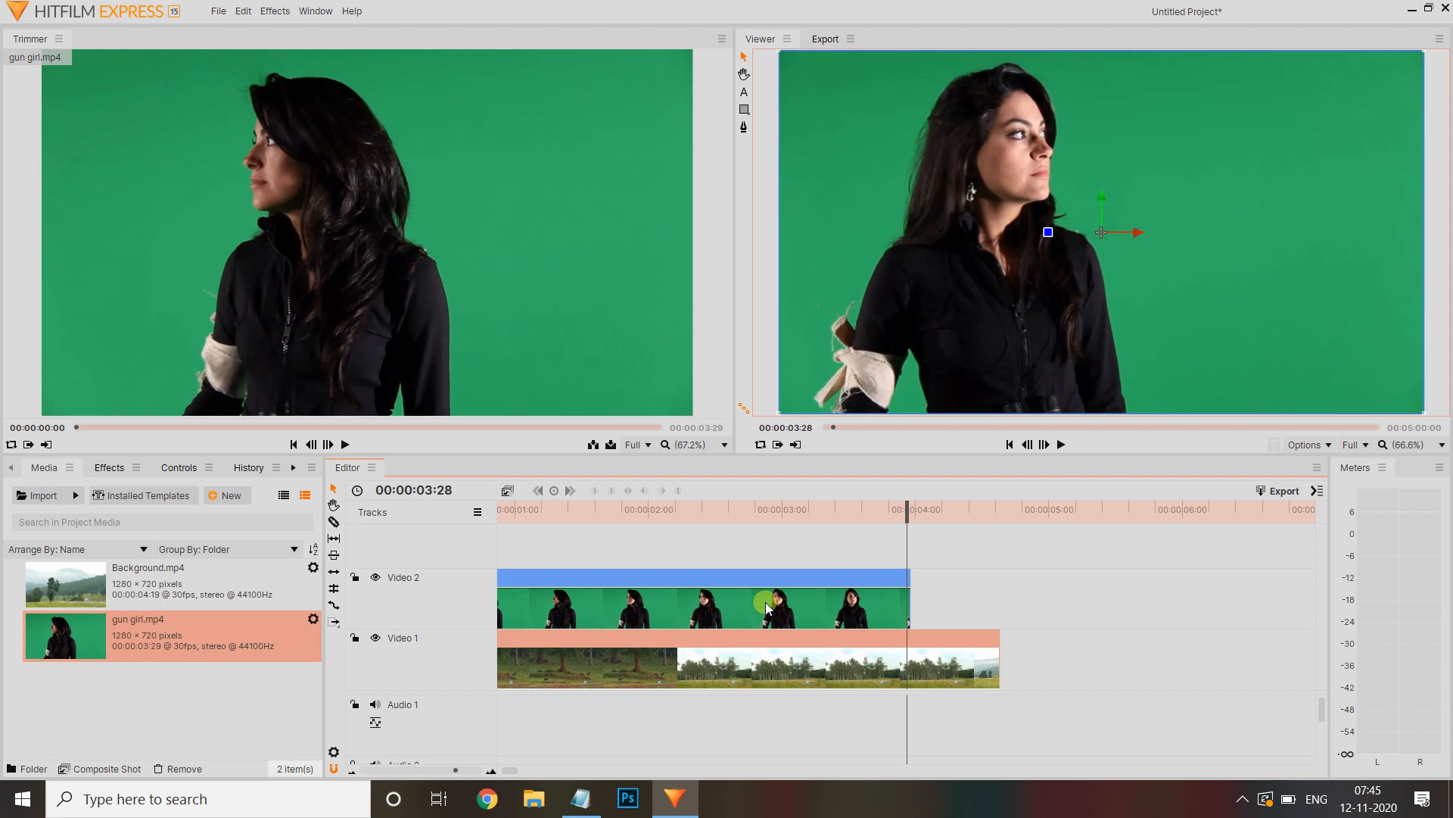
pyautogui.moveTo(925, 513); pyautogui.dragTo(894, 515)
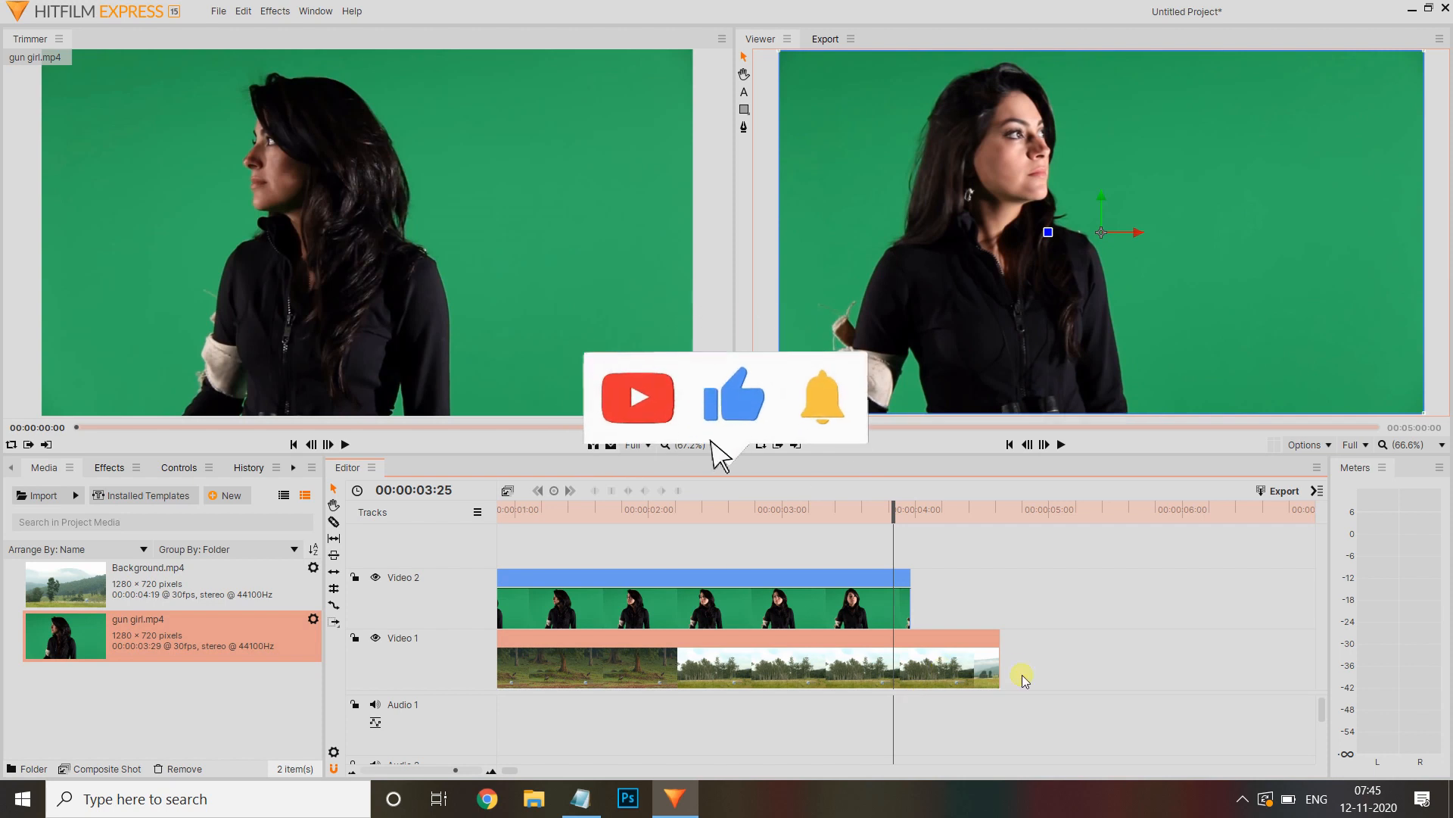
pyautogui.moveTo(999, 673); pyautogui.dragTo(909, 668)
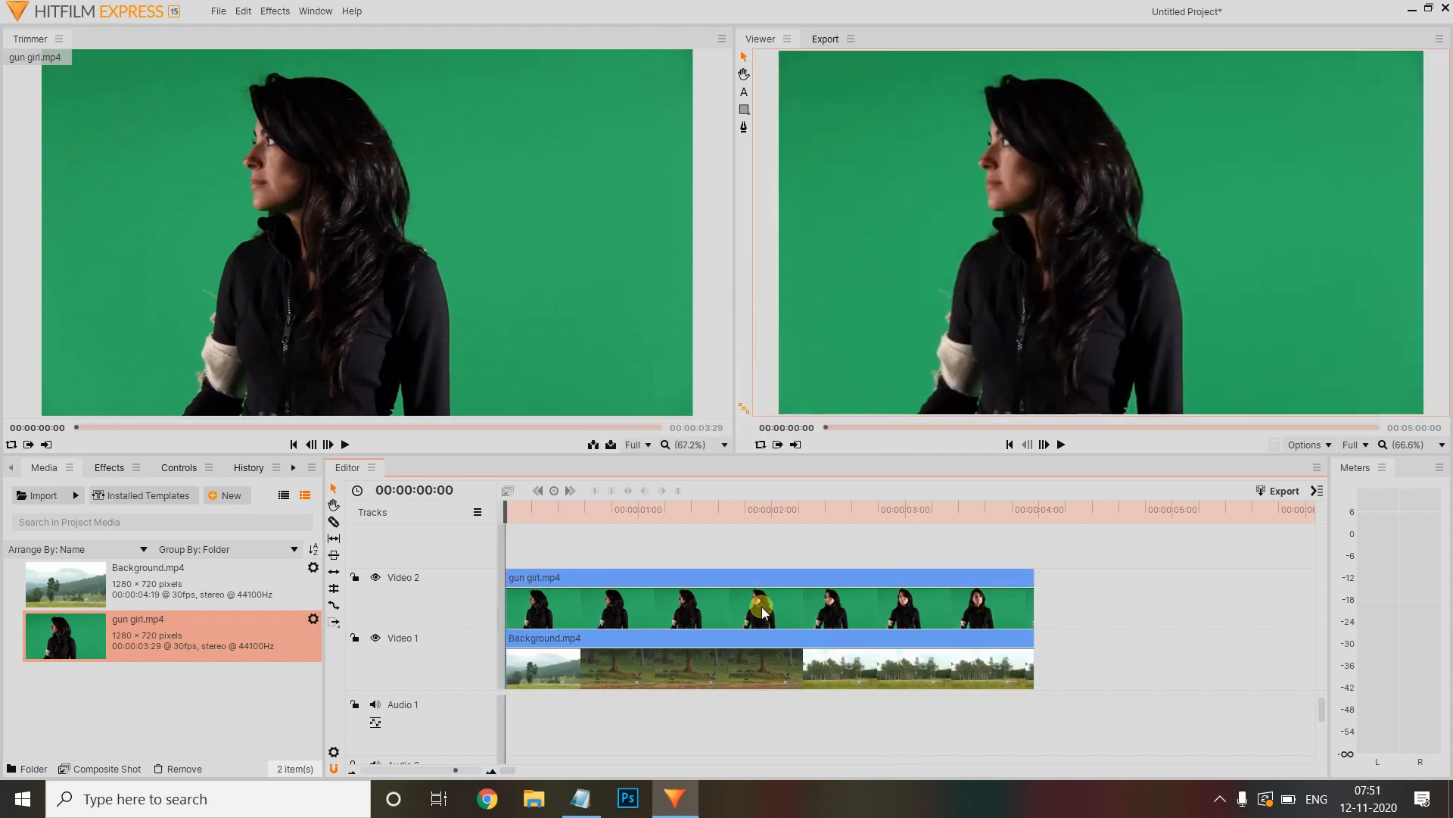
# Apply the Color Difference Key effect to the gun girl.mp4 clip on Video 2.
pyautogui.click(755, 610)
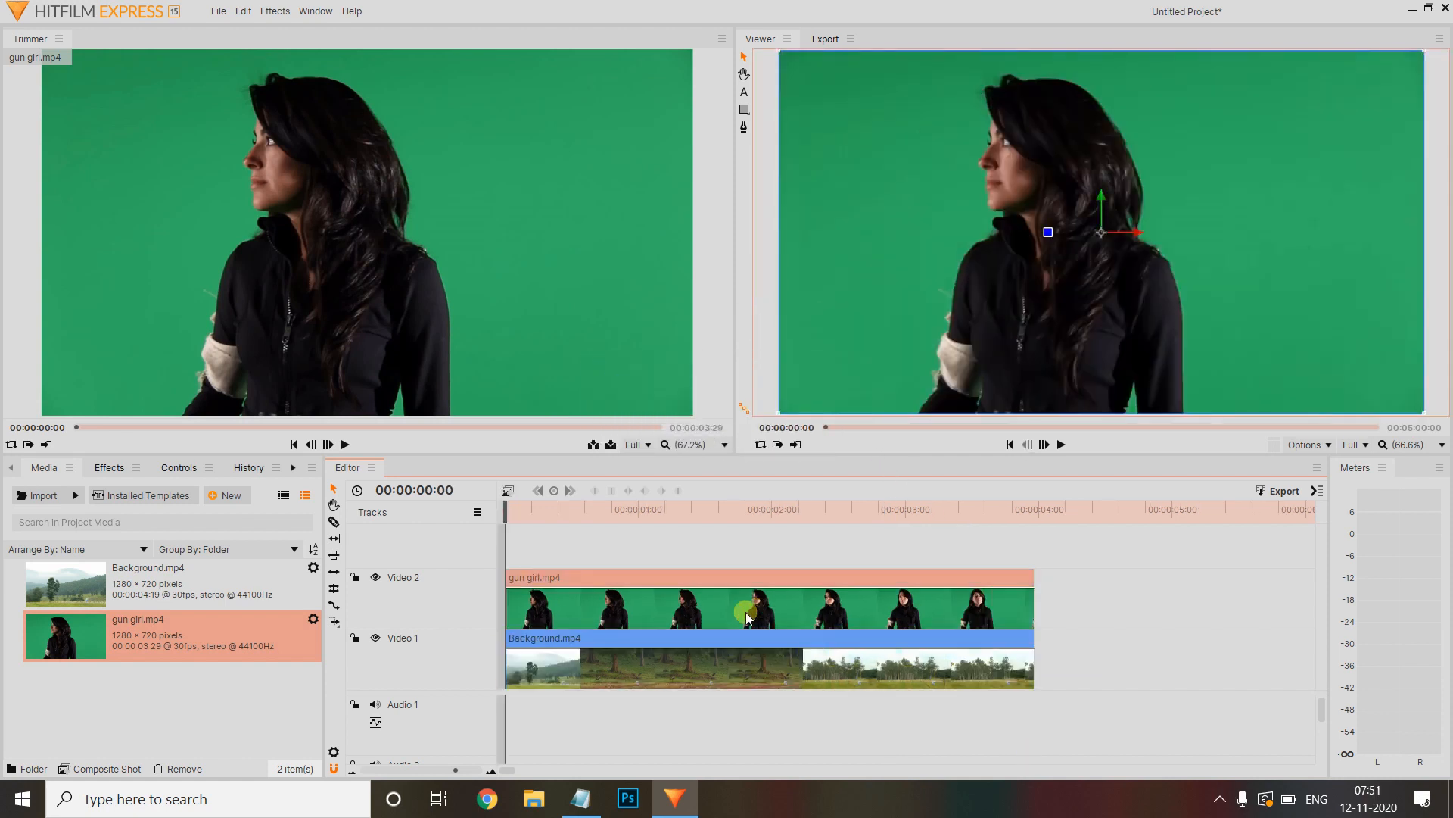
pyautogui.click(275, 13)
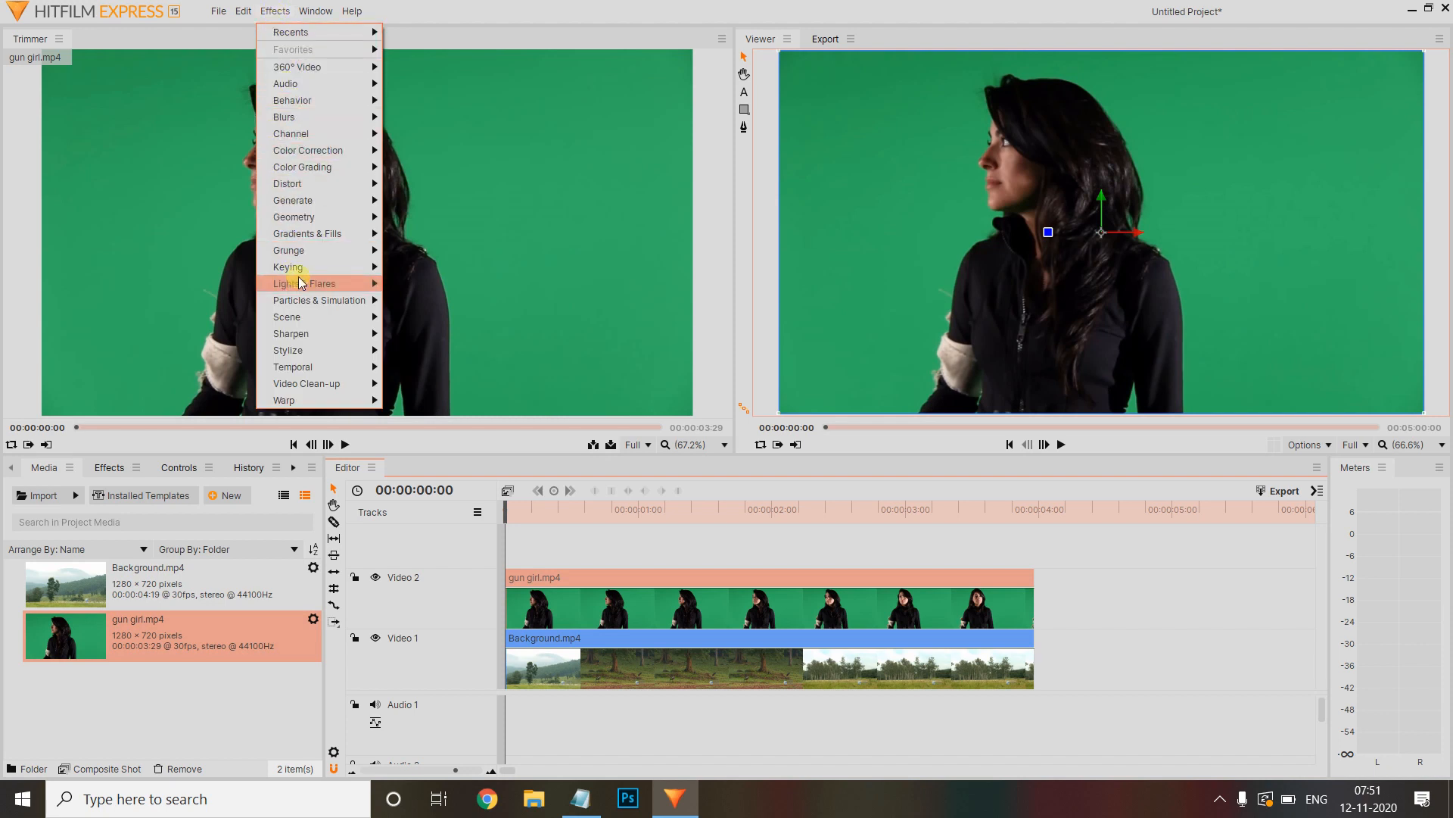
pyautogui.moveTo(358, 275)
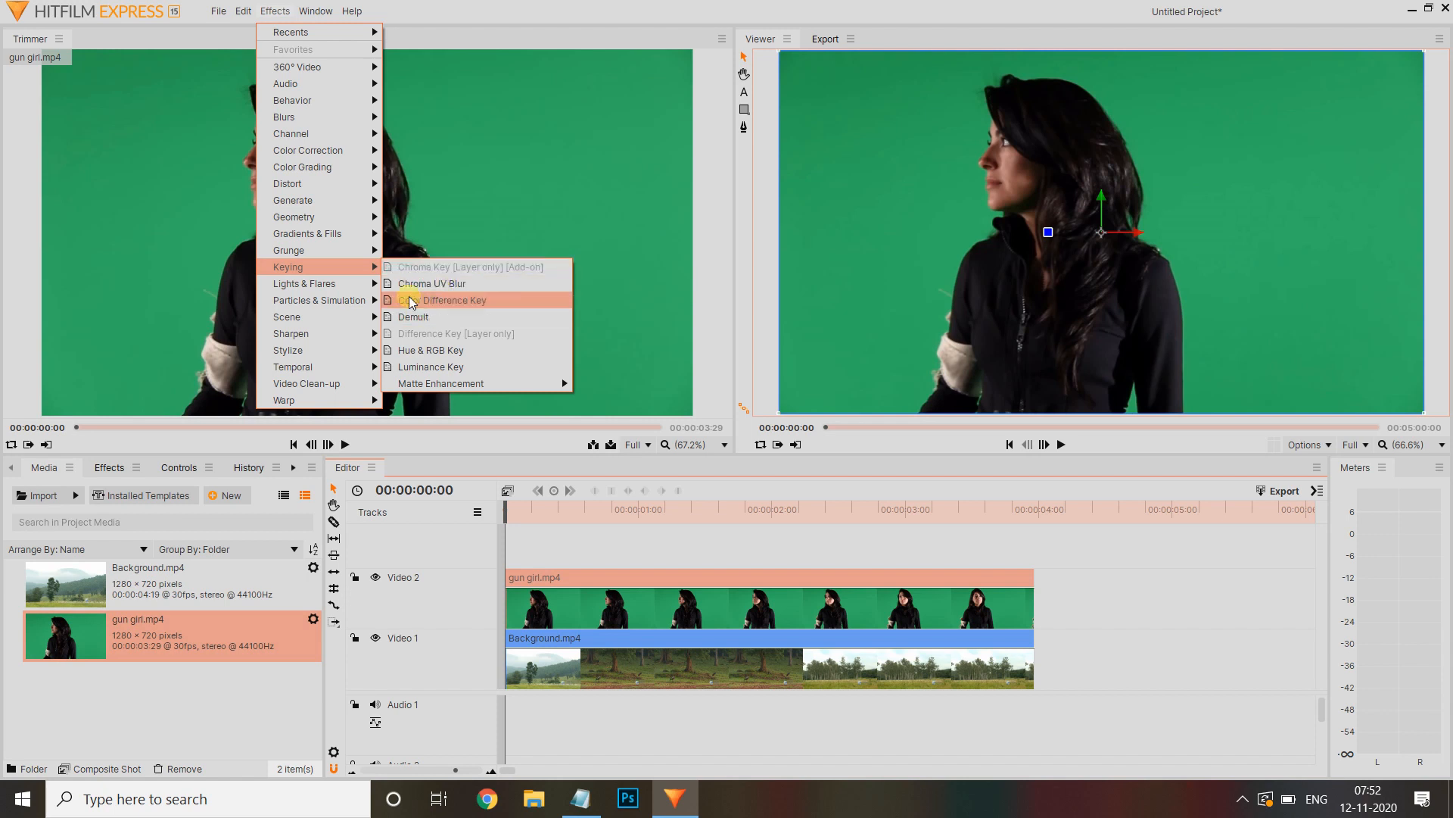
pyautogui.click(451, 306)
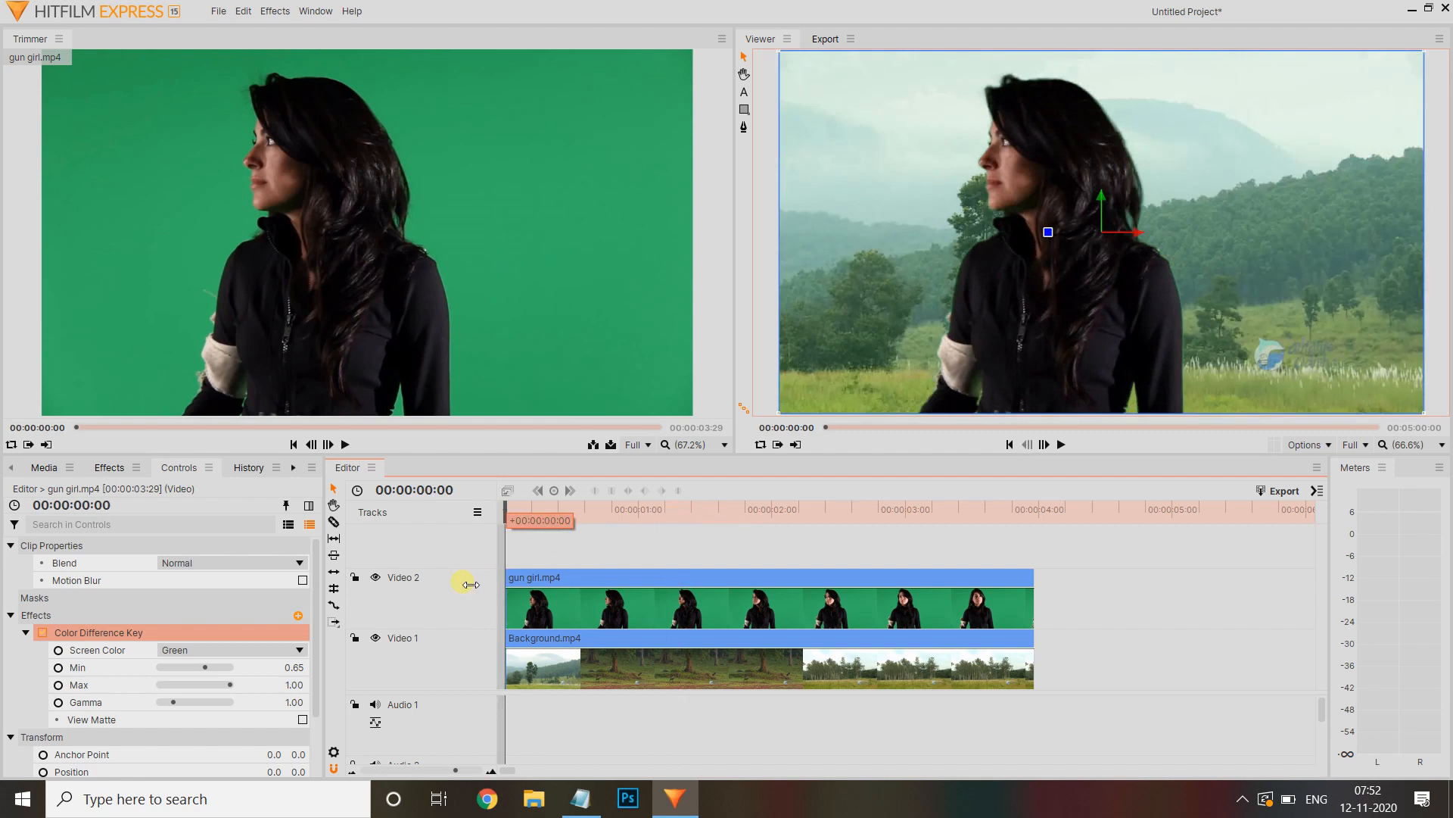
# Move the playhead to 00:00:01:08 and turn on View Matte for the gun girl.mp4 clip's Color Difference Key.
pyautogui.moveTo(533, 571); pyautogui.dragTo(682, 592)
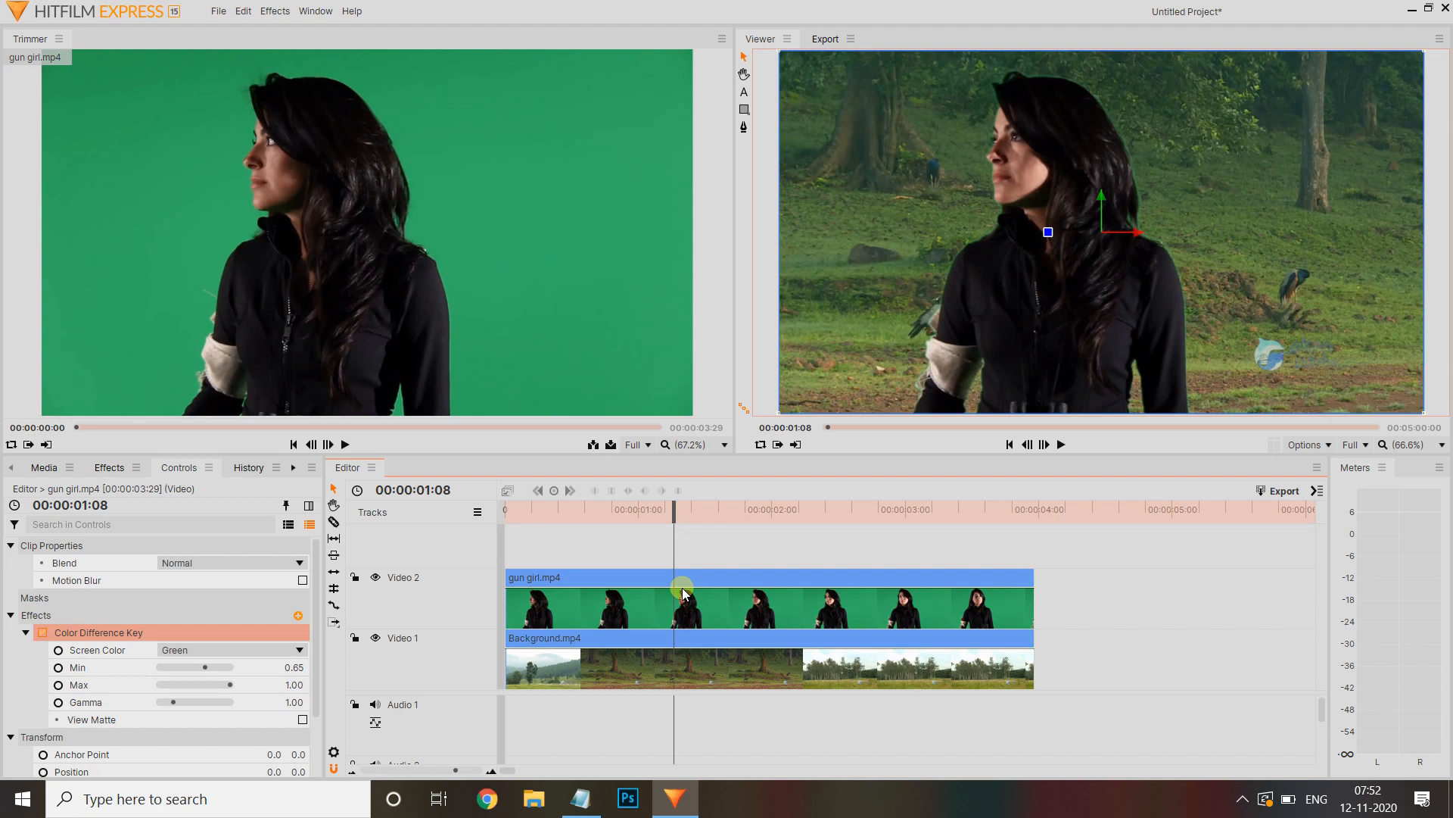
pyautogui.click(682, 592)
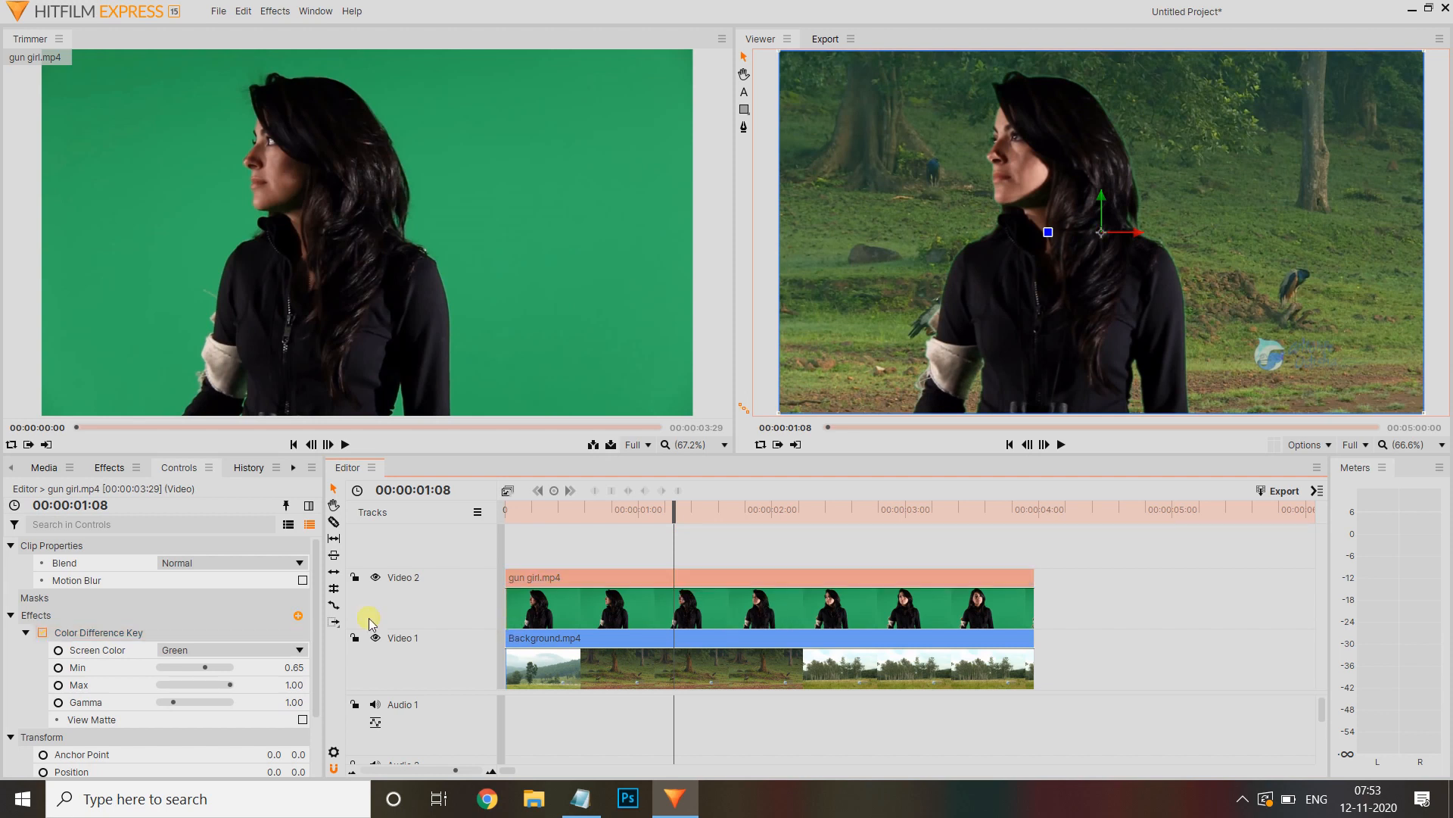
pyautogui.click(185, 471)
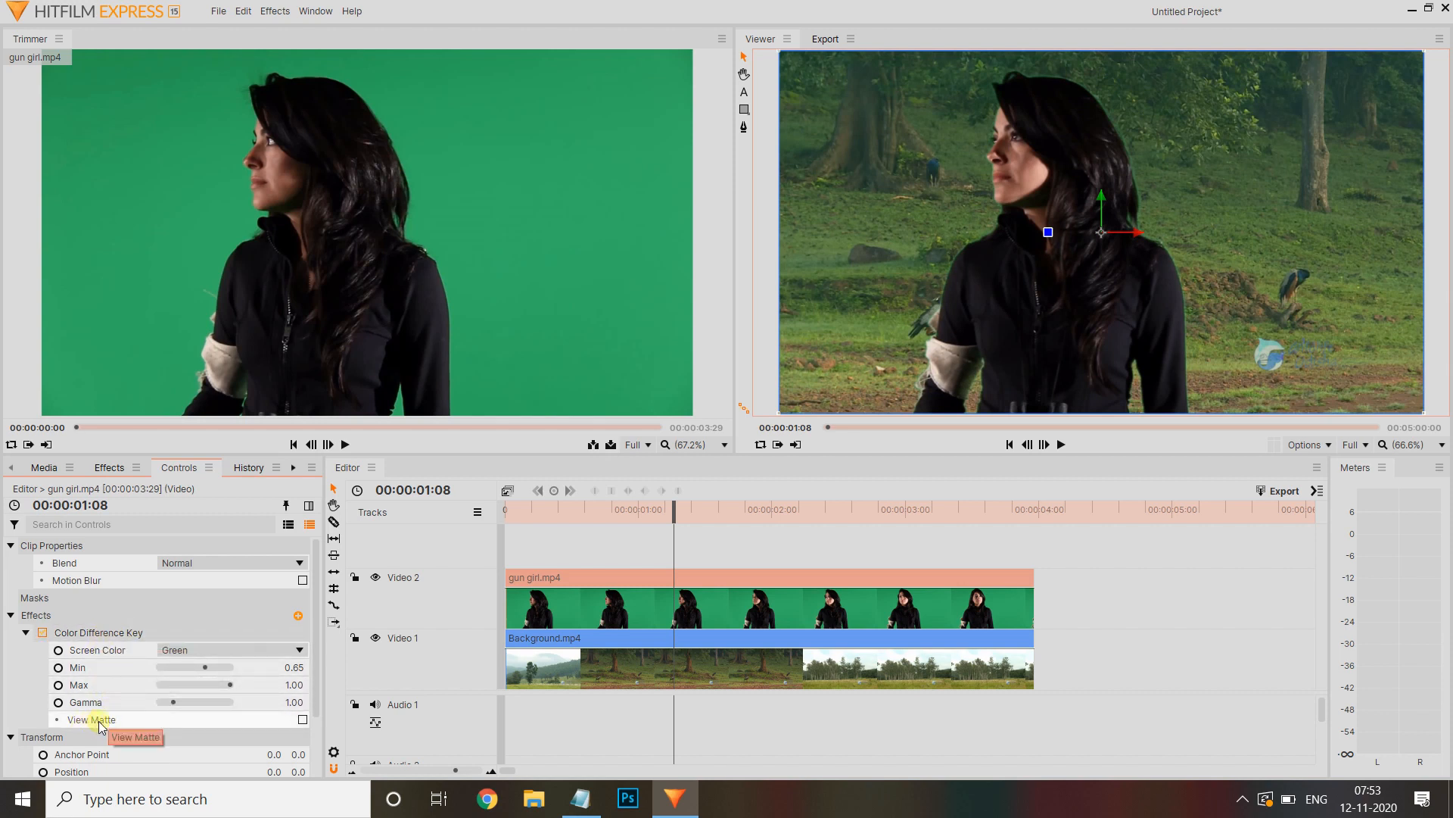
pyautogui.click(302, 720)
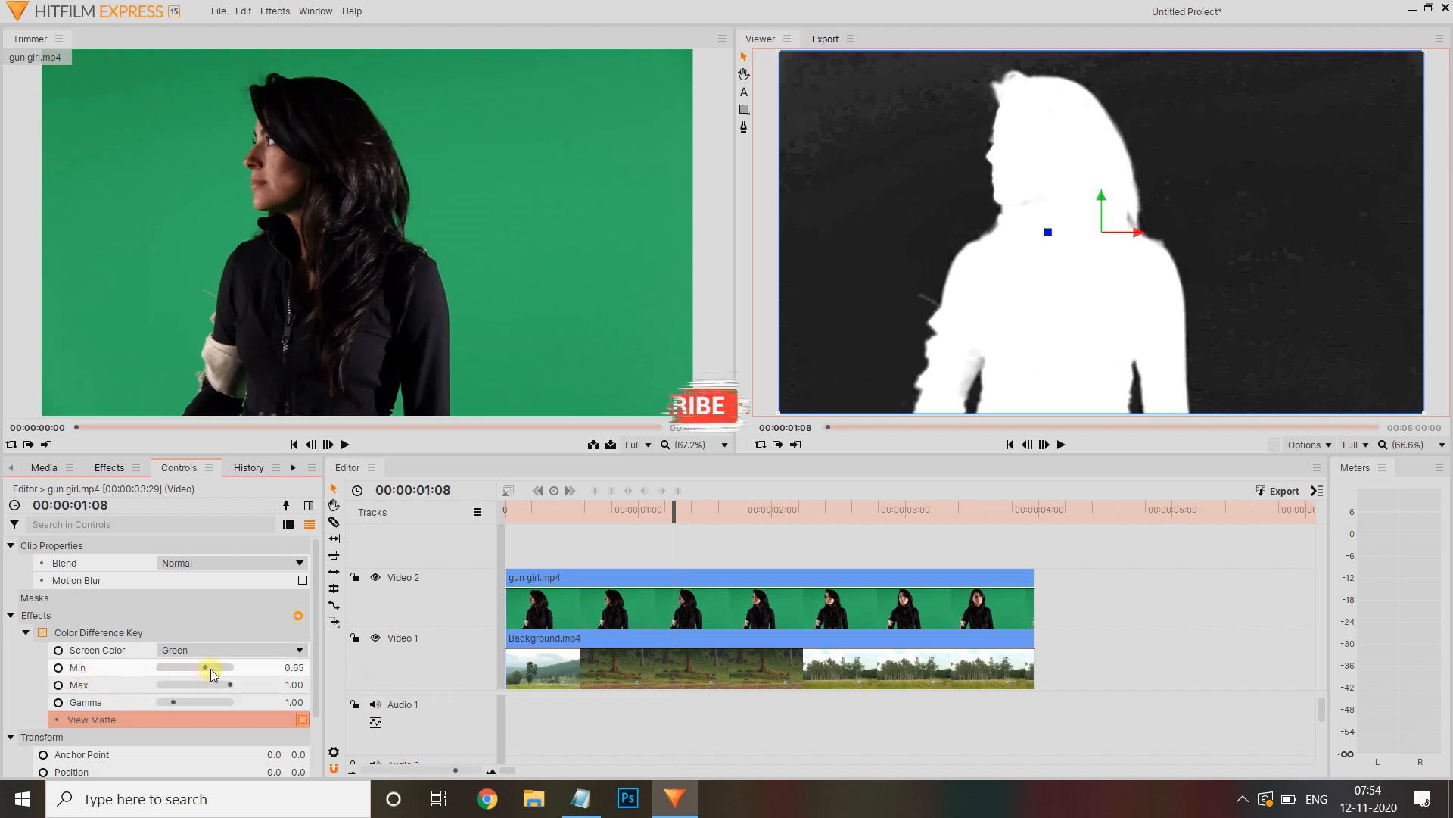
# Set the Color Difference Key's Min to 0.78 and Max to 0.80, and turn off View Matte.
pyautogui.moveTo(212, 674); pyautogui.dragTo(218, 674)
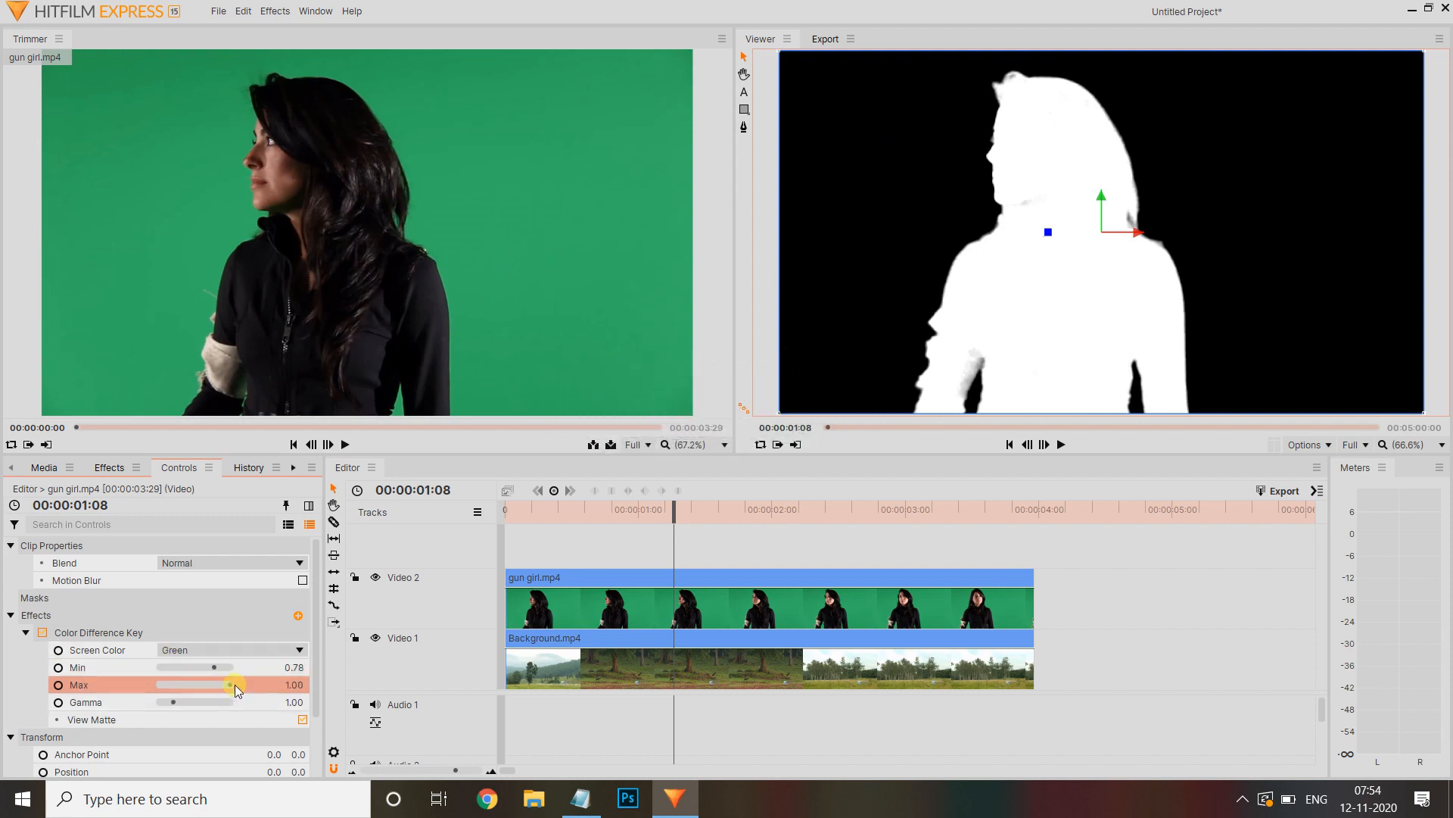
pyautogui.moveTo(232, 684); pyautogui.dragTo(219, 688)
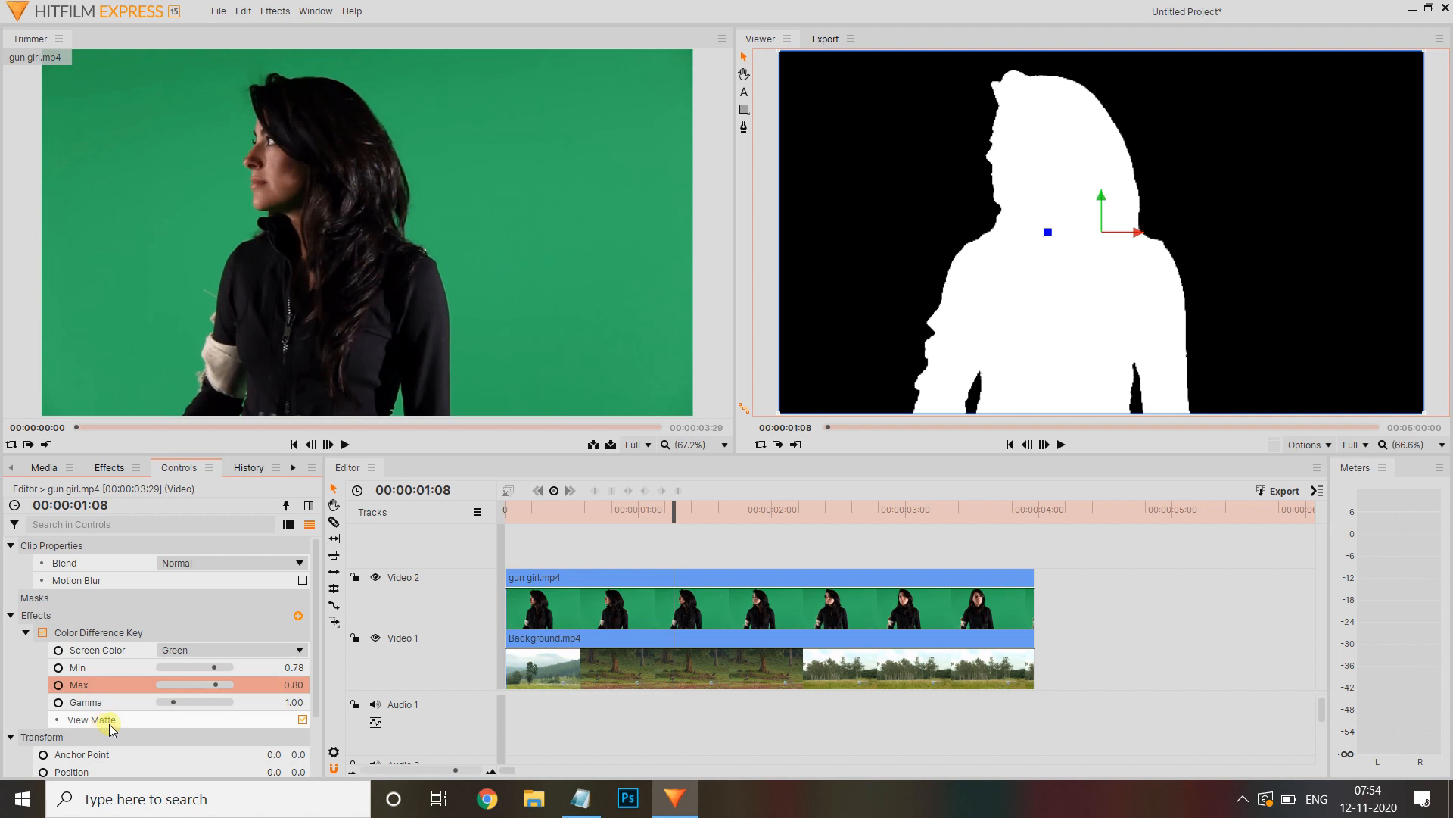
pyautogui.click(303, 719)
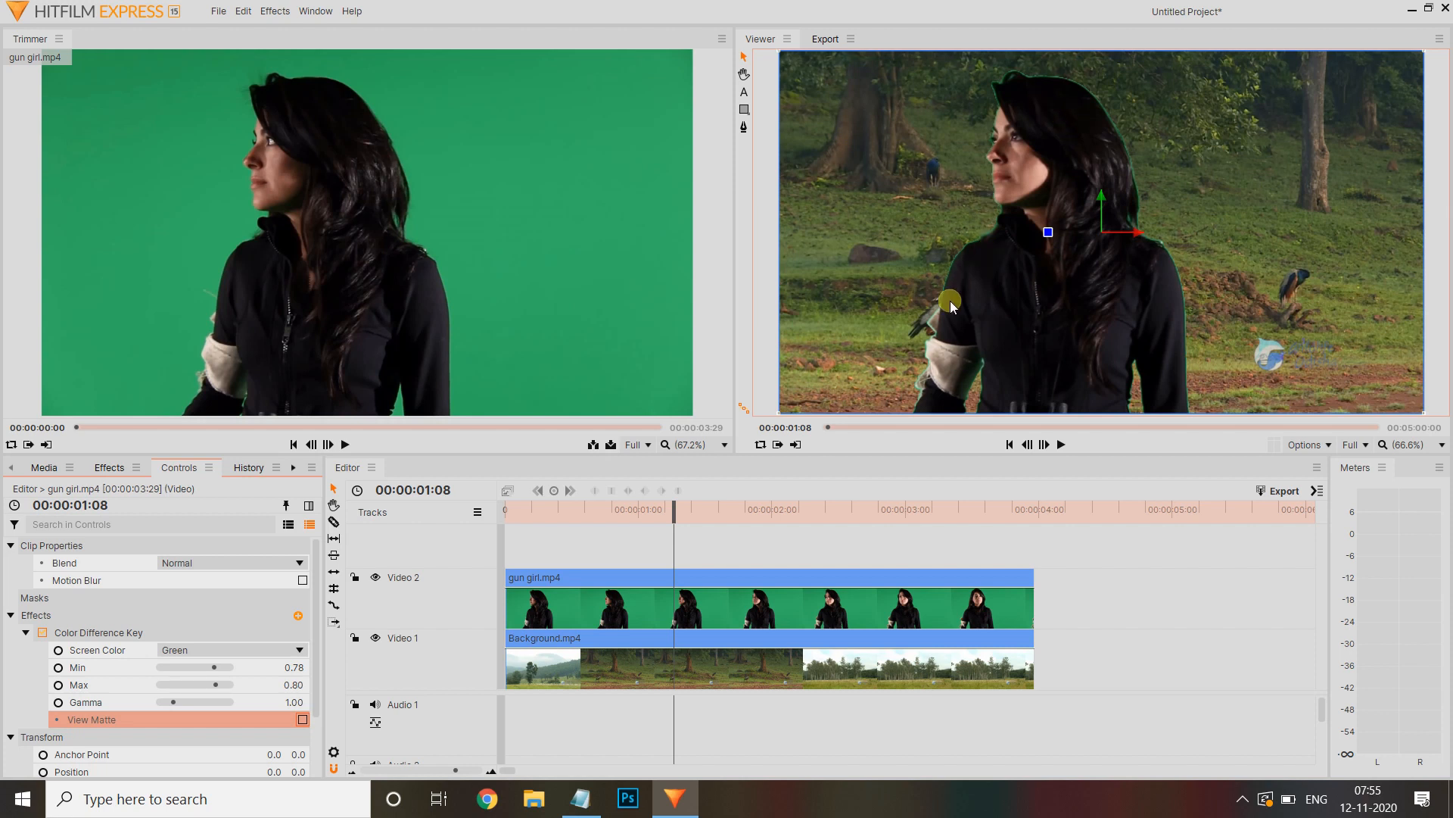
# Set the Color Difference Key's Gamma to 0.50 and play the composite from the start of the timeline.
pyautogui.click(103, 704)
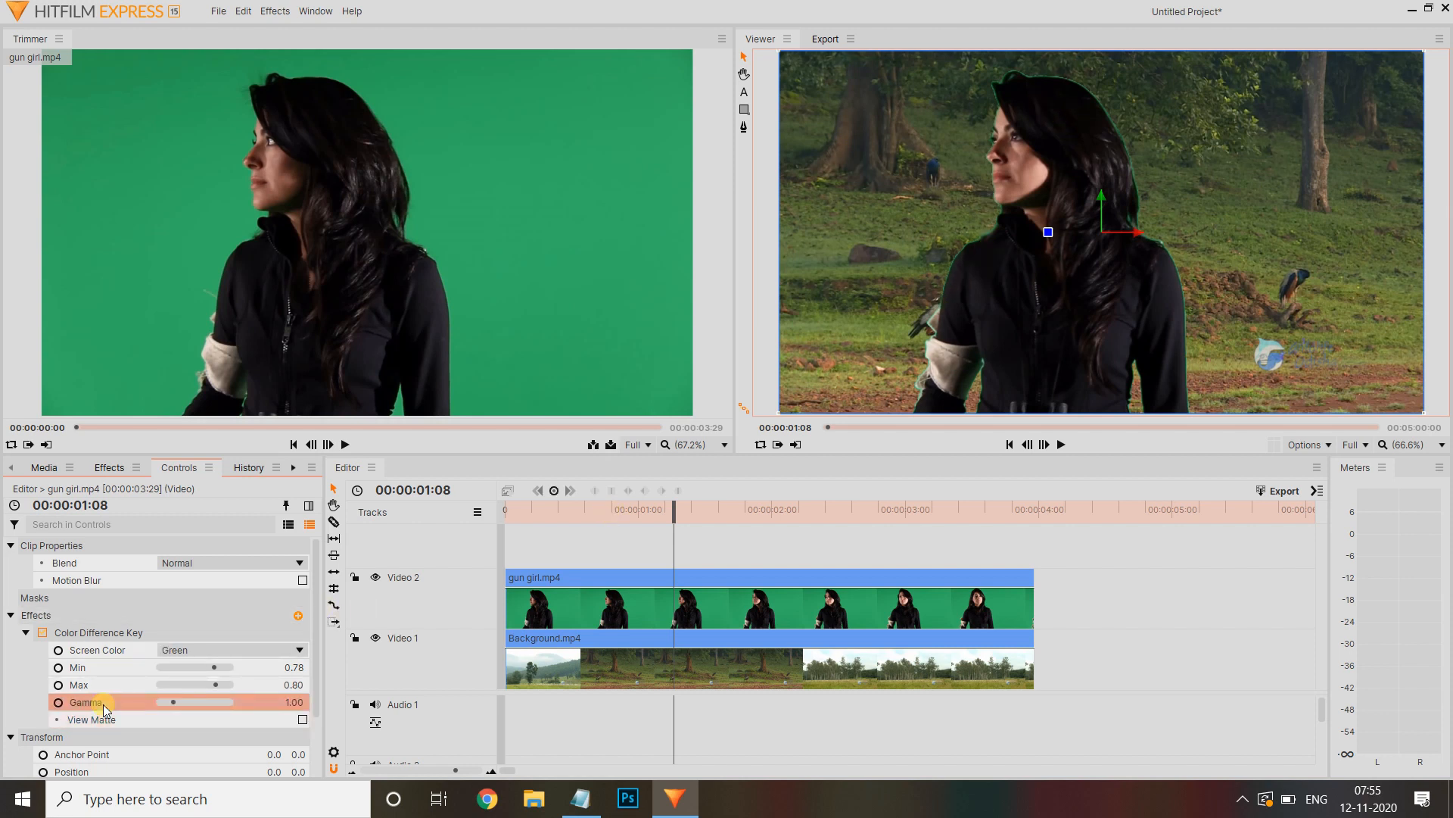
pyautogui.moveTo(175, 702); pyautogui.dragTo(165, 702)
pyautogui.moveTo(673, 511); pyautogui.dragTo(454, 566)
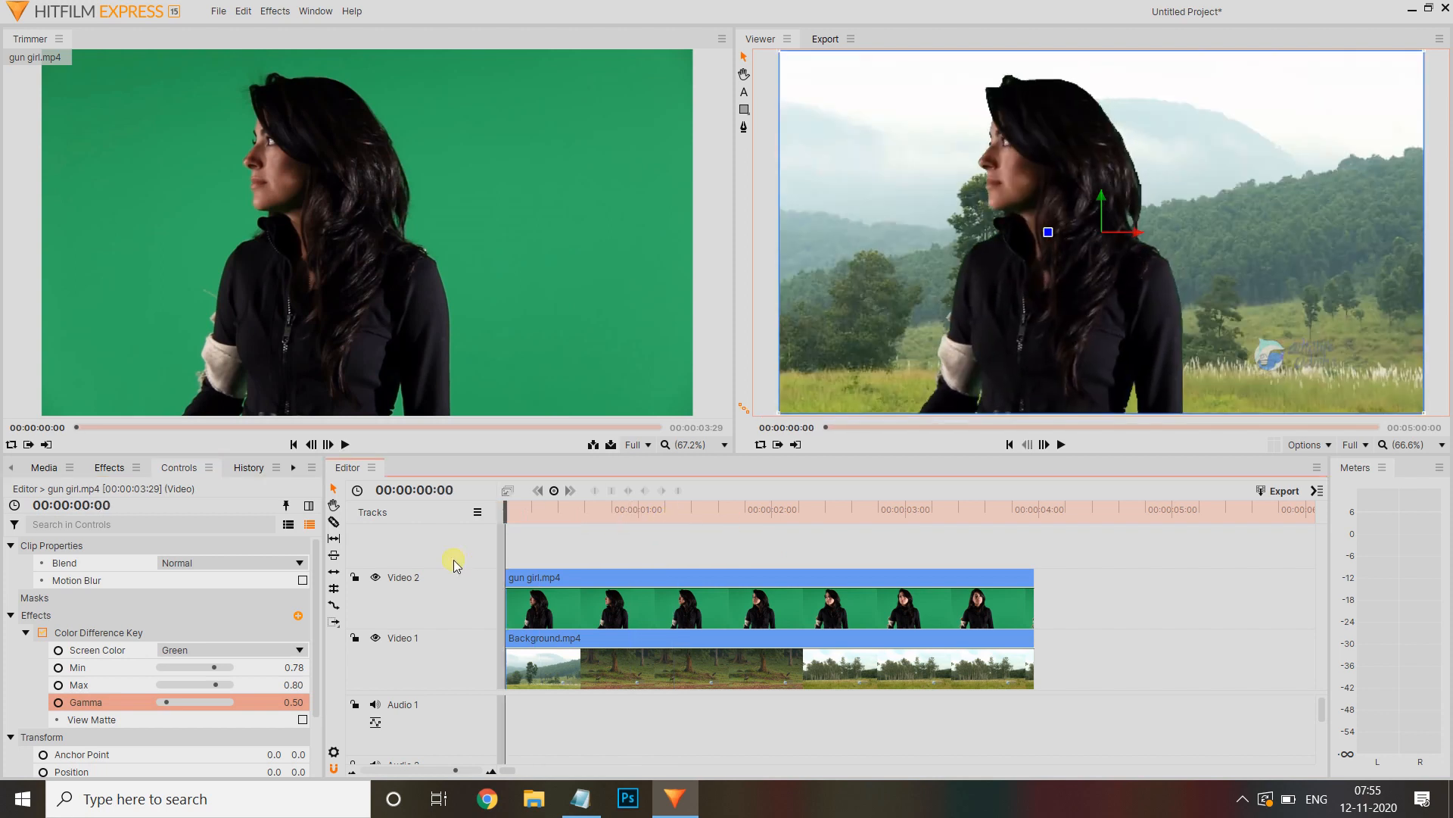
pyautogui.press('space')
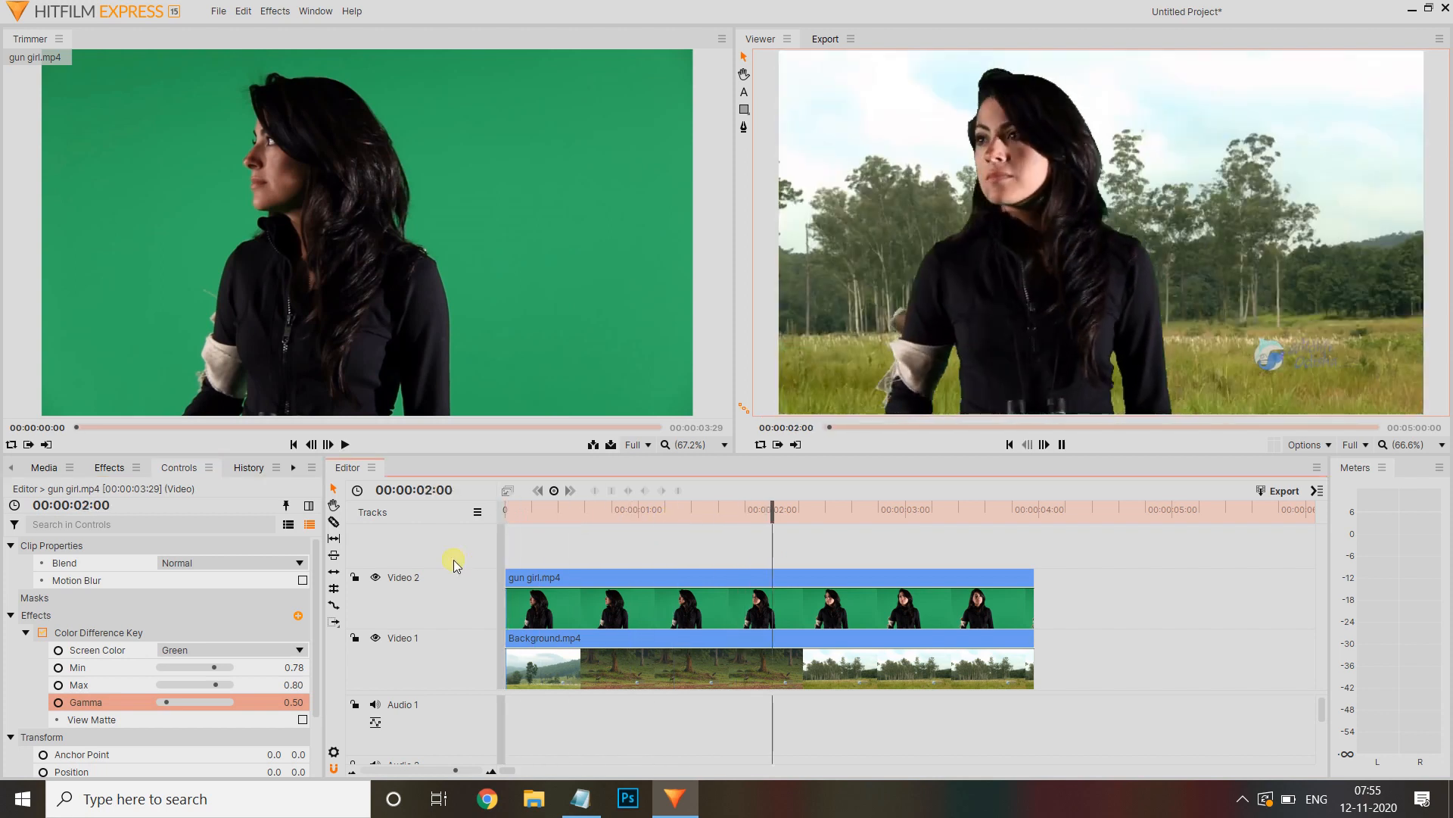